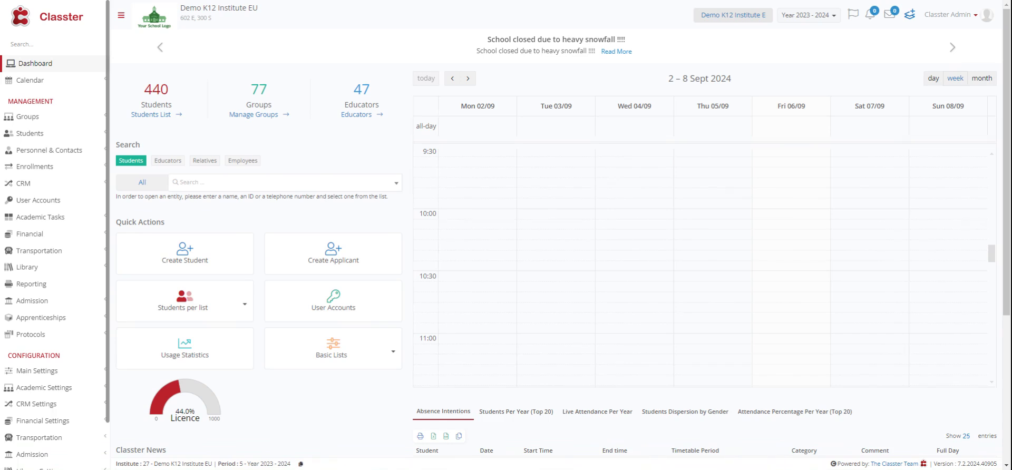
# Step: Open the Session List of the academic tasks' Sessions & Homework section
pyautogui.click(44, 219)
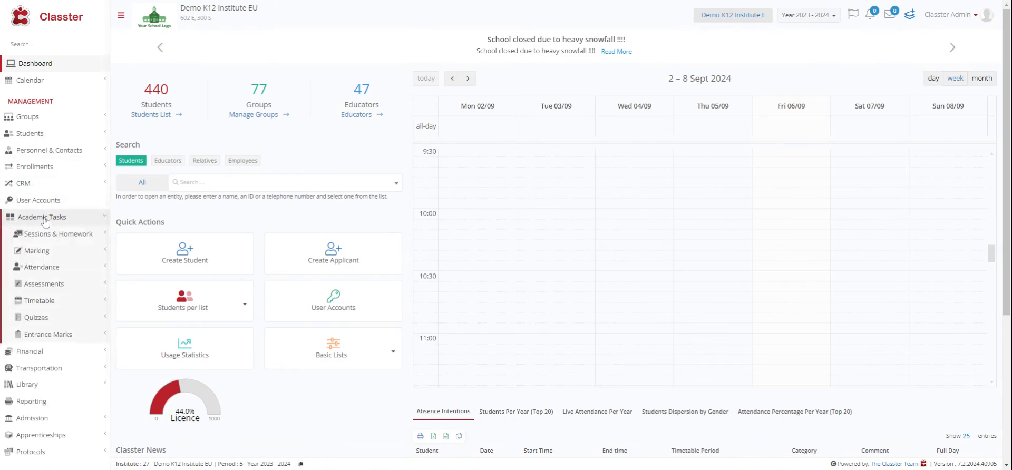
pyautogui.click(50, 241)
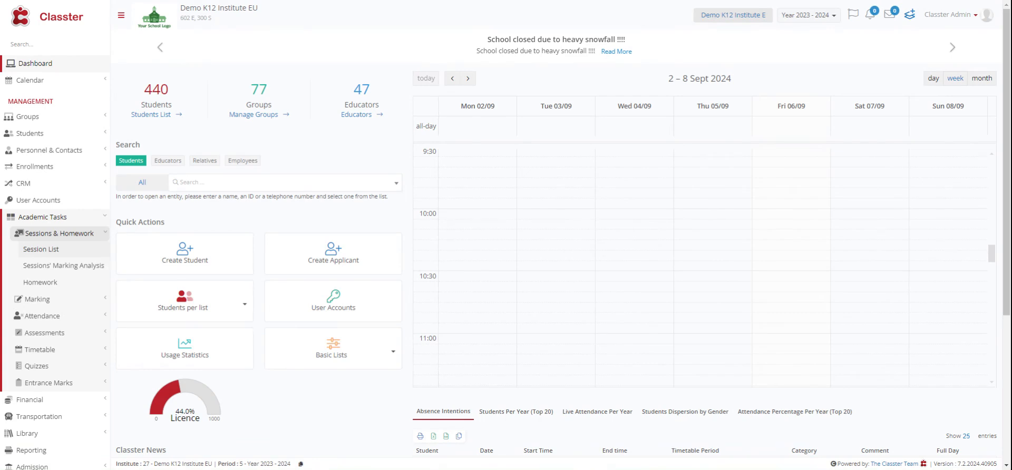
pyautogui.click(42, 249)
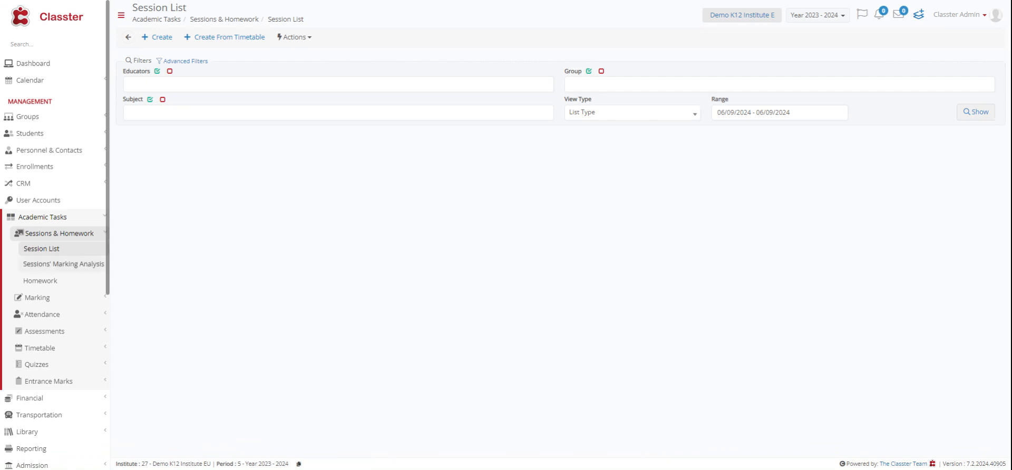
# Step: Set the session date range to Academic Period and show the matching sessions
pyautogui.click(742, 112)
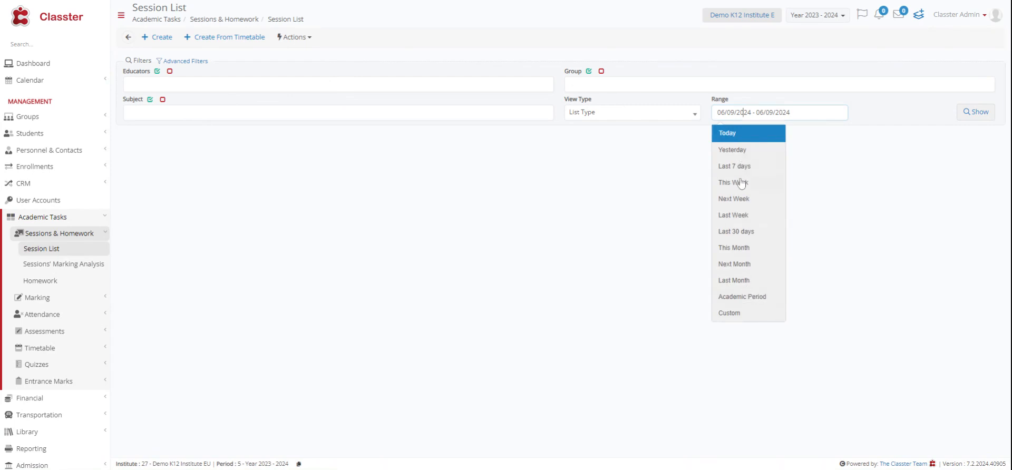
pyautogui.click(755, 298)
pyautogui.click(960, 112)
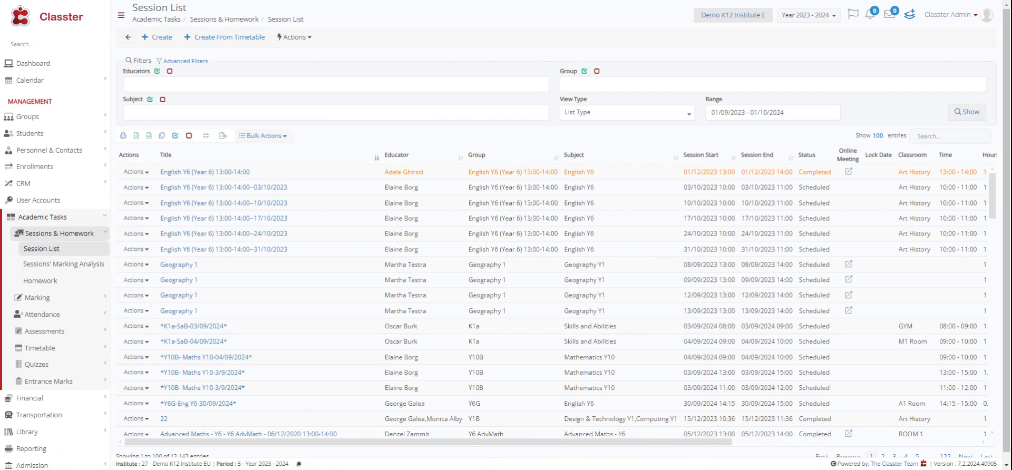
# Step: Filter the sessions by the educator of the Y10B mathematics sessions and by group Y6B, keeping the List Type view
pyautogui.click(323, 84)
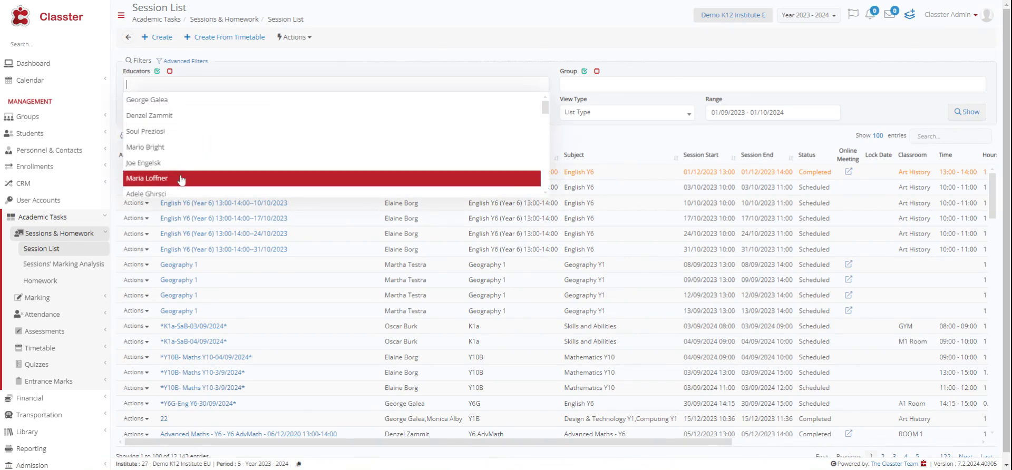
pyautogui.scroll(-1, 189, 177)
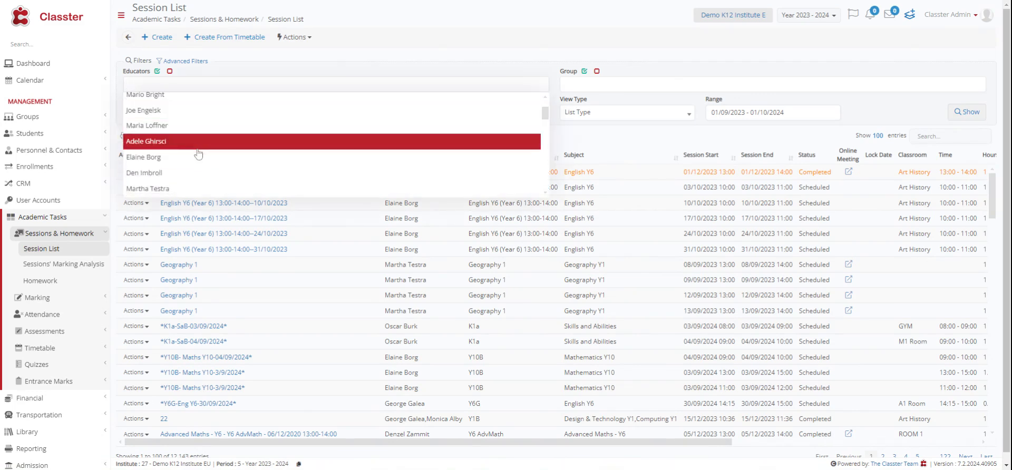
pyautogui.click(160, 156)
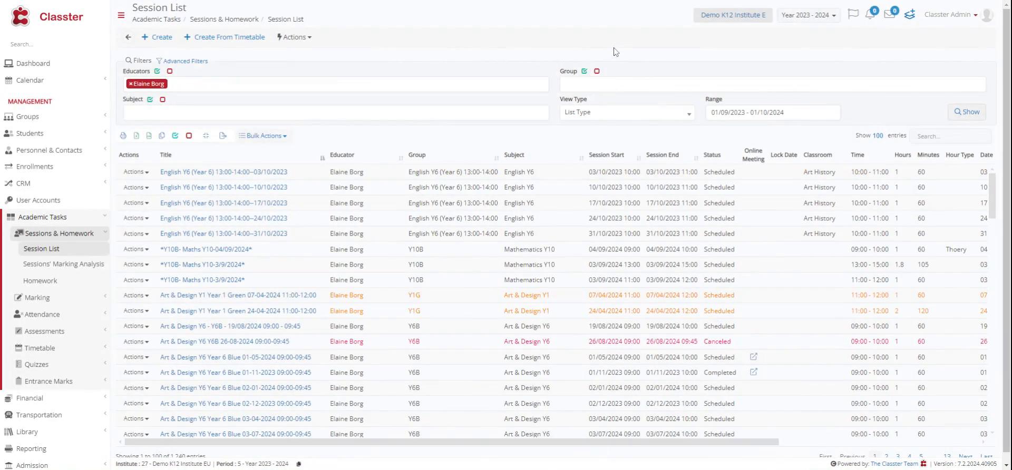
pyautogui.click(672, 82)
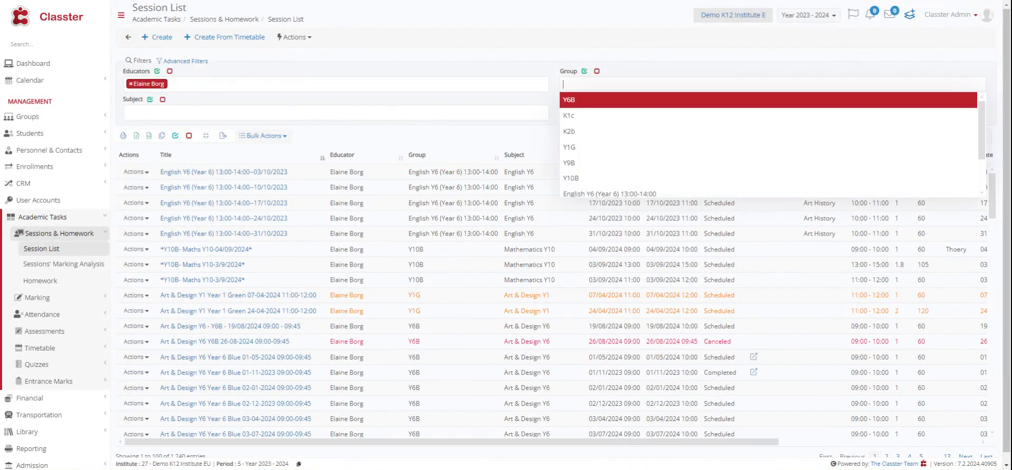
pyautogui.click(592, 99)
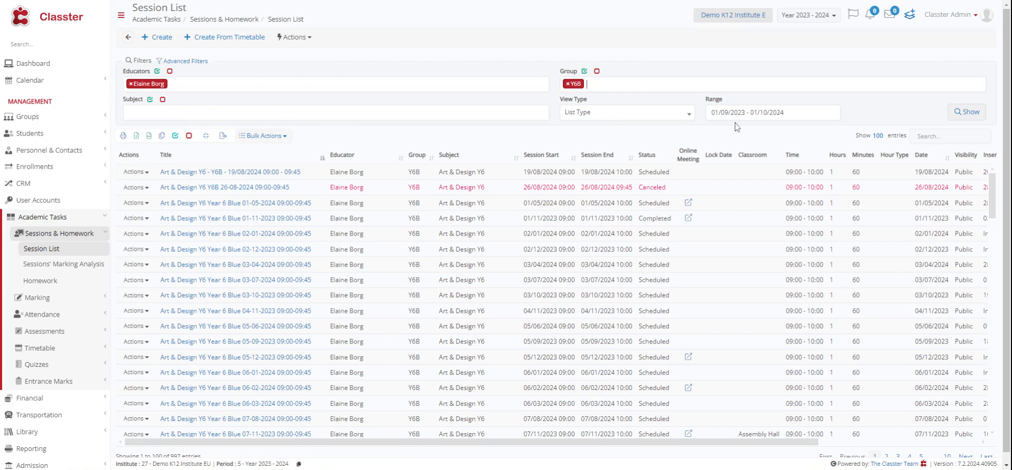
pyautogui.click(625, 113)
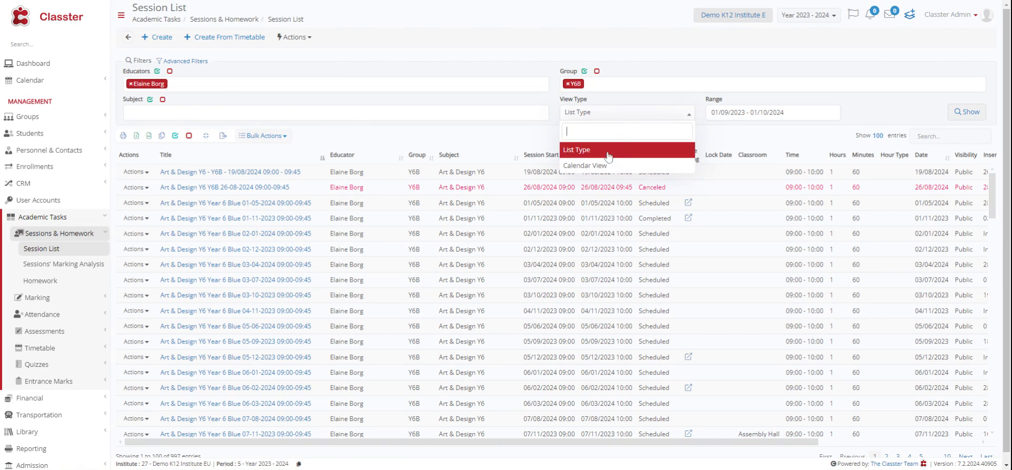
pyautogui.click(616, 113)
pyautogui.click(973, 117)
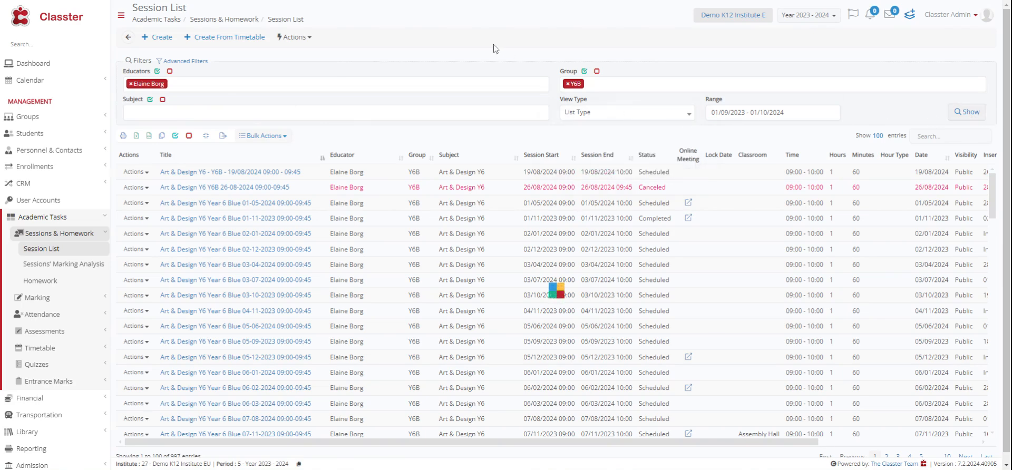
# Step: Filter the sessions further by subject Mathematics Y6 and look through the resulting list
pyautogui.click(126, 112)
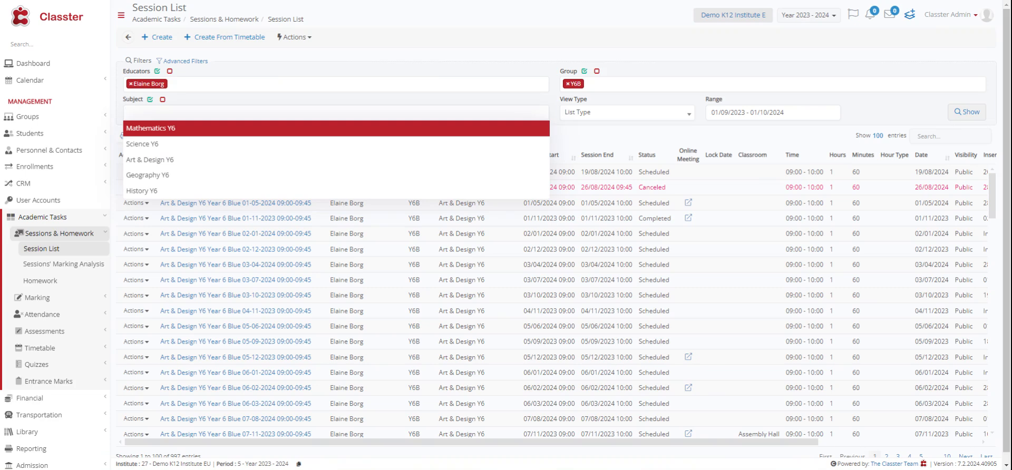
pyautogui.click(169, 129)
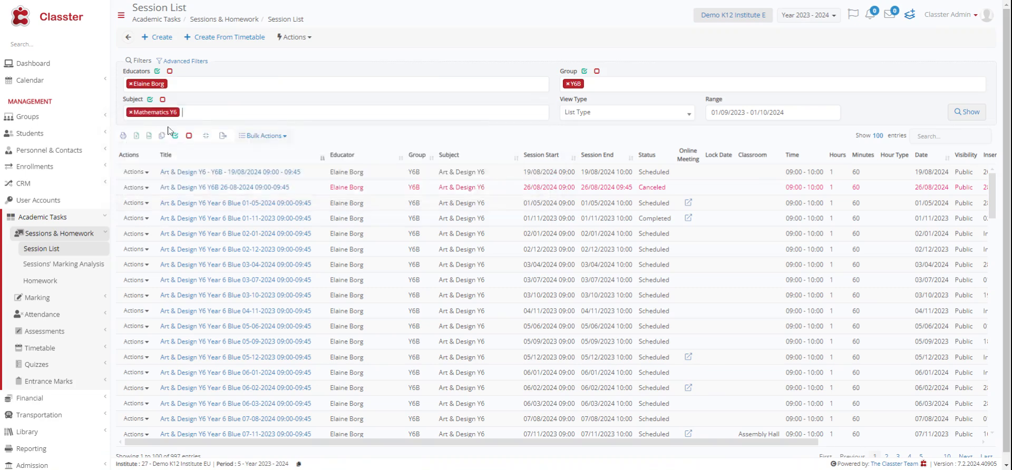
pyautogui.click(962, 114)
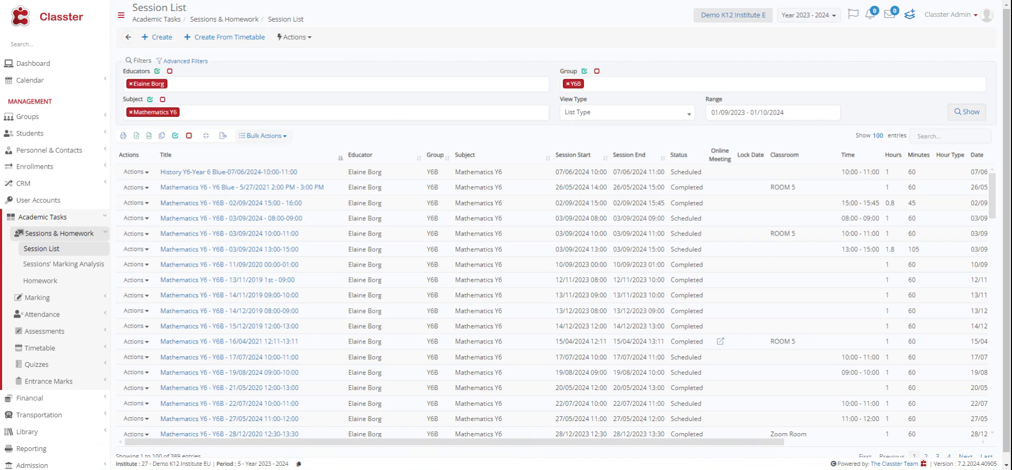
pyautogui.scroll(-10, 537, 201)
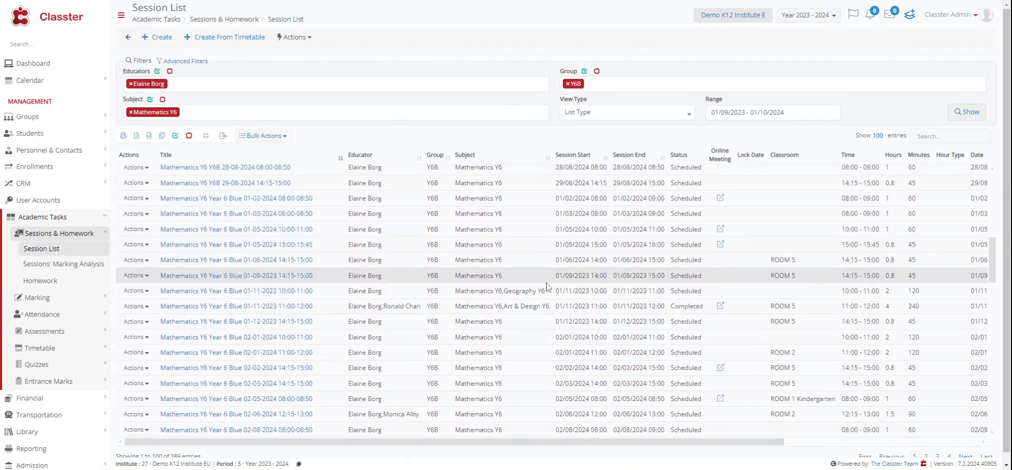
pyautogui.scroll(10, 548, 349)
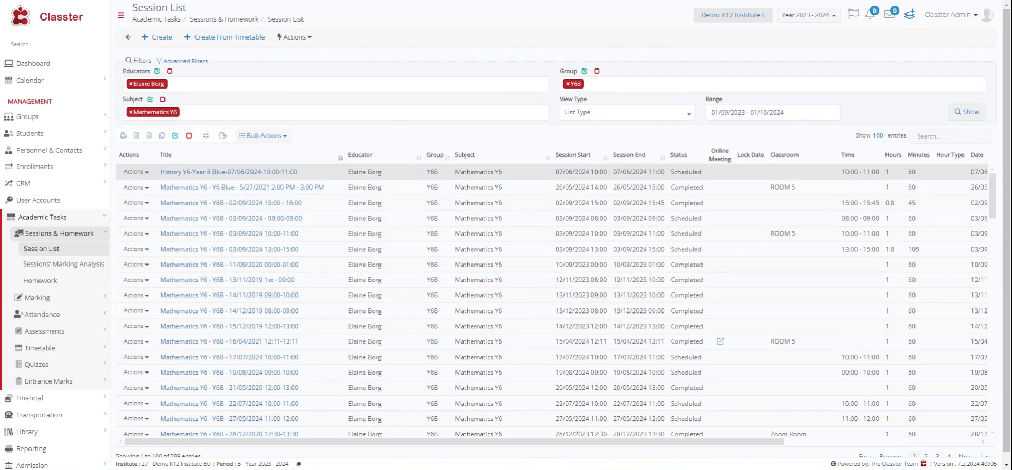
pyautogui.scroll(-1, 815, 179)
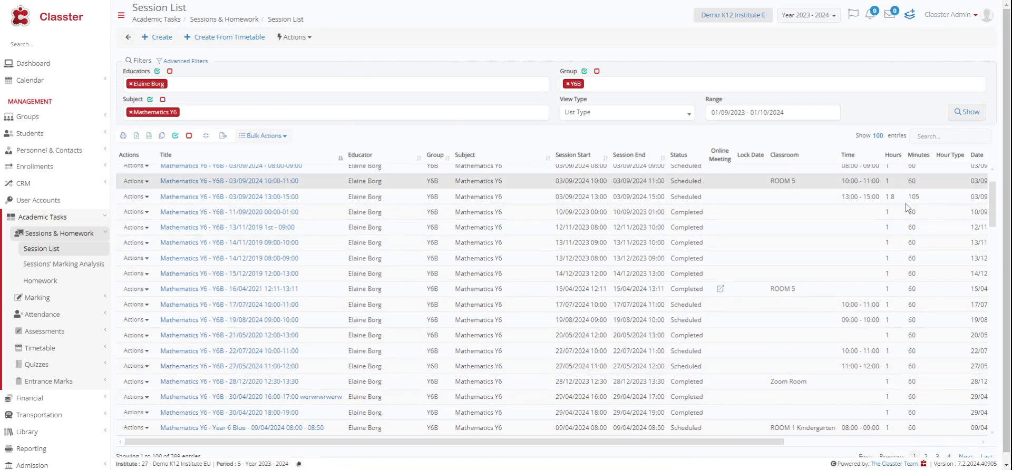
pyautogui.moveTo(778, 445); pyautogui.dragTo(729, 452)
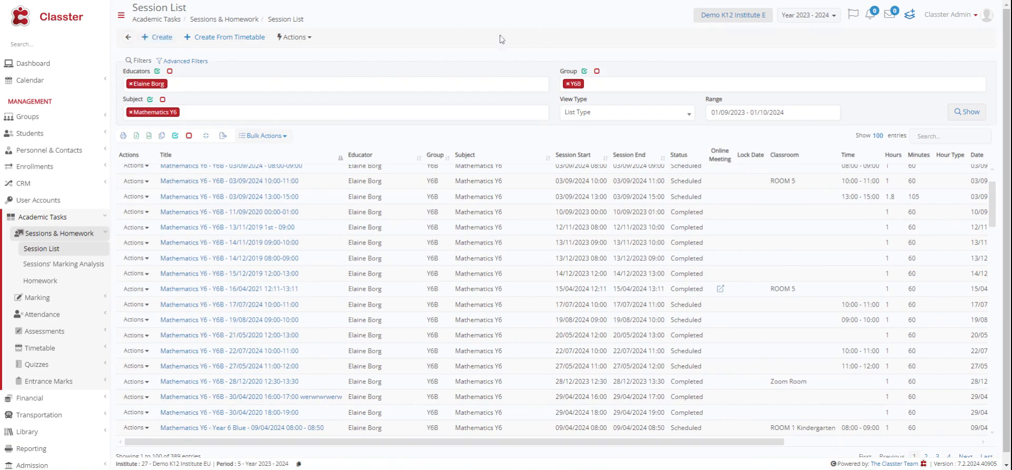
# Step: Start a new session for the educator used in the list filter, keeping group Y6B and subject Mathematics Y6
pyautogui.click(158, 36)
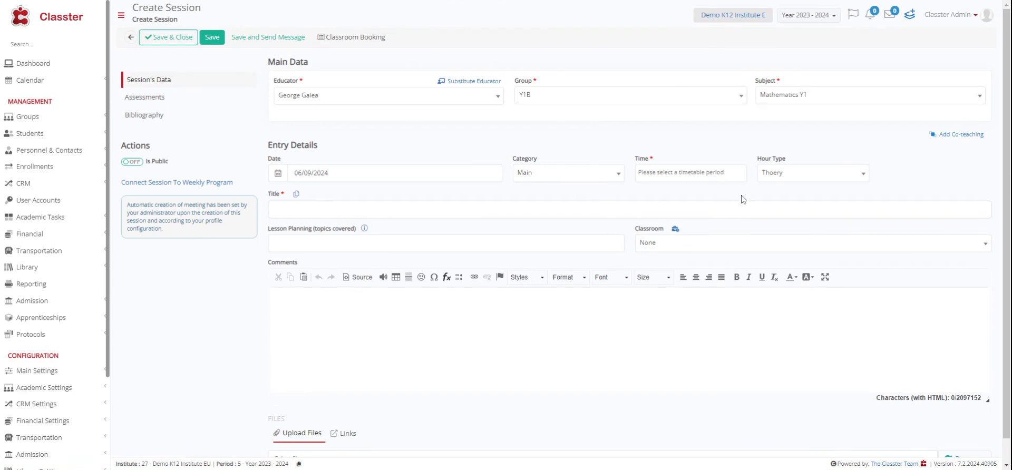
pyautogui.click(417, 96)
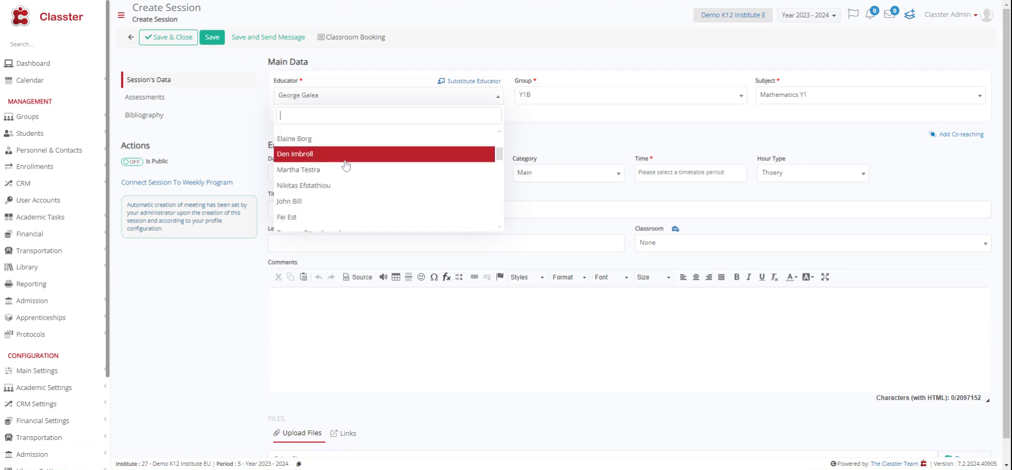
pyautogui.click(353, 139)
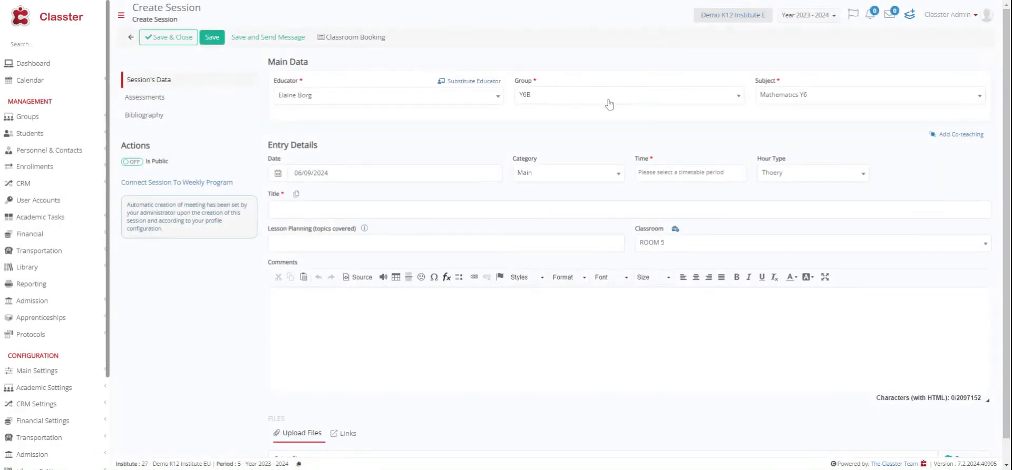
pyautogui.click(876, 99)
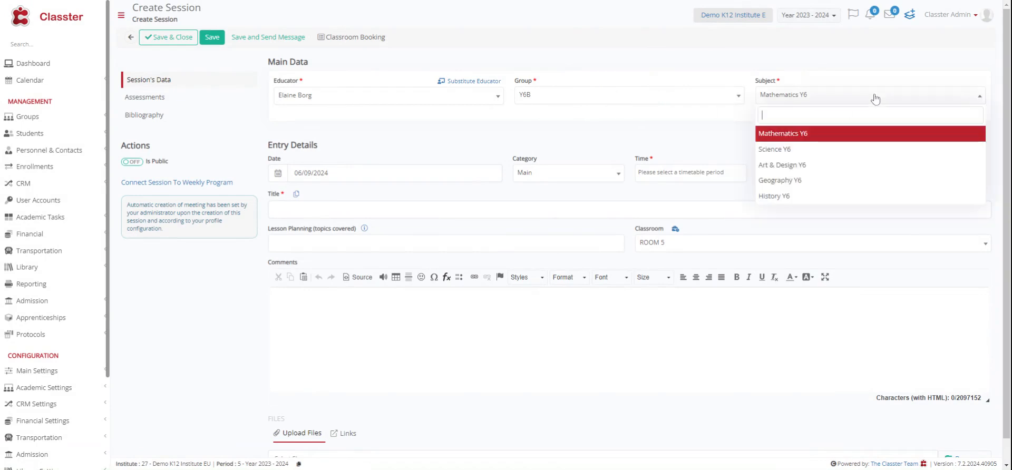
pyautogui.click(875, 98)
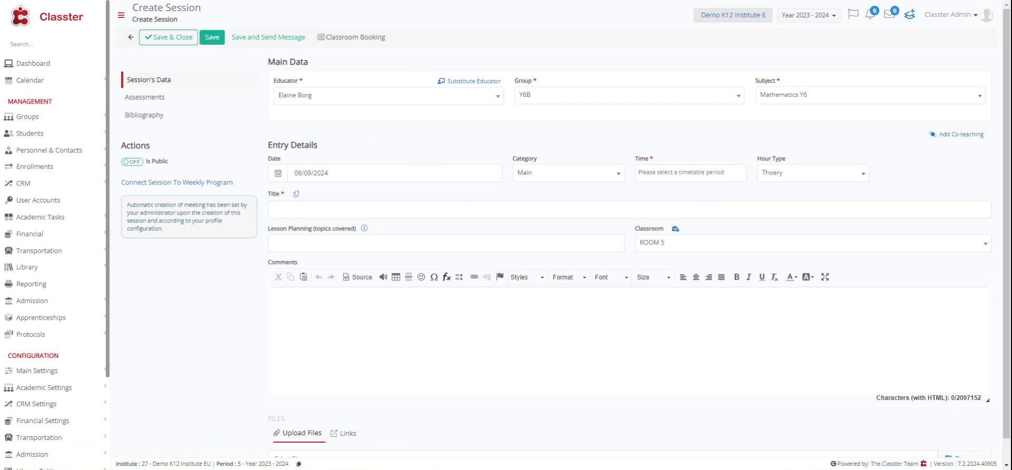
# Step: Set the new session's date to 09/09/2024 and keep its category as Main
pyautogui.click(297, 173)
pyautogui.click(390, 78)
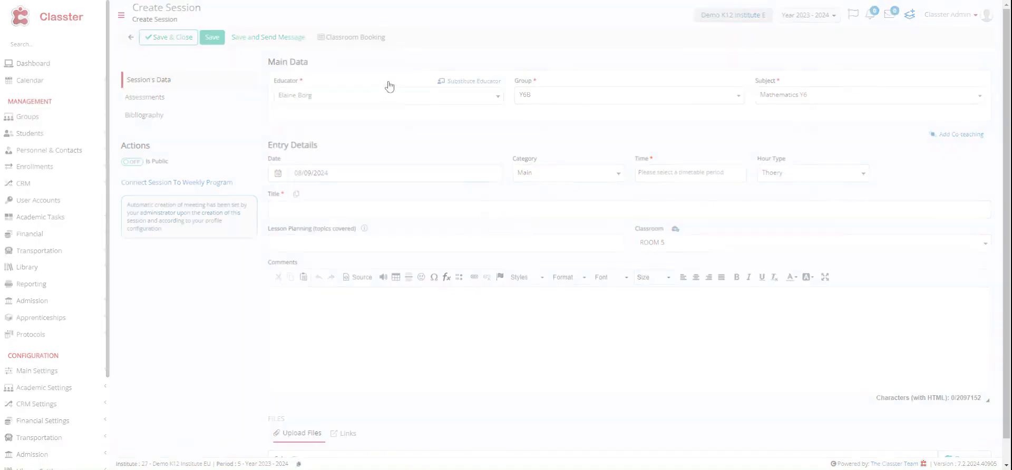
pyautogui.click(296, 173)
pyautogui.click(295, 94)
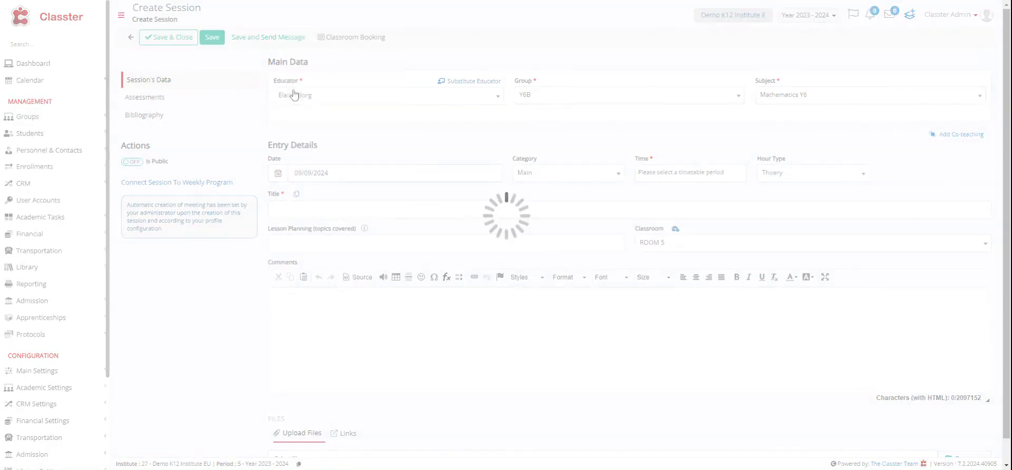
pyautogui.click(581, 180)
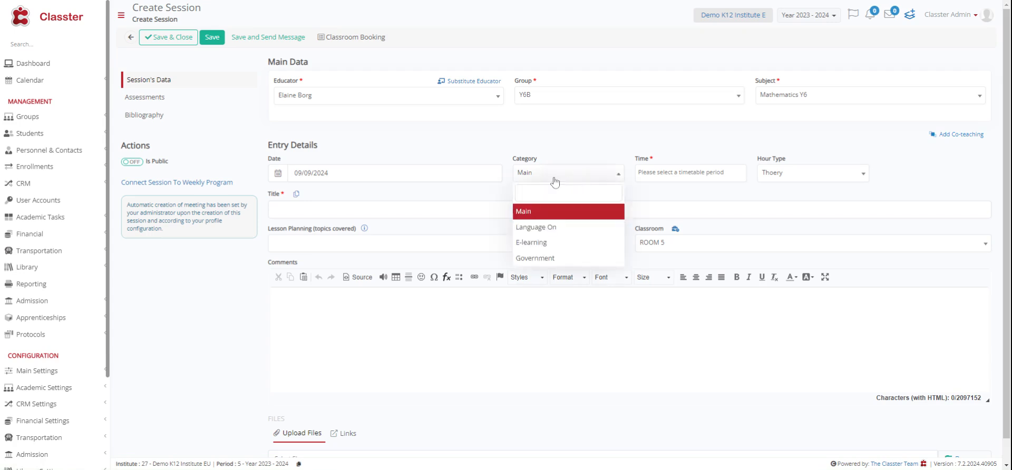
pyautogui.click(556, 177)
# Step: Assign the 11:00-12:00 timetable period to the session and keep the hour type Thoery
pyautogui.click(639, 172)
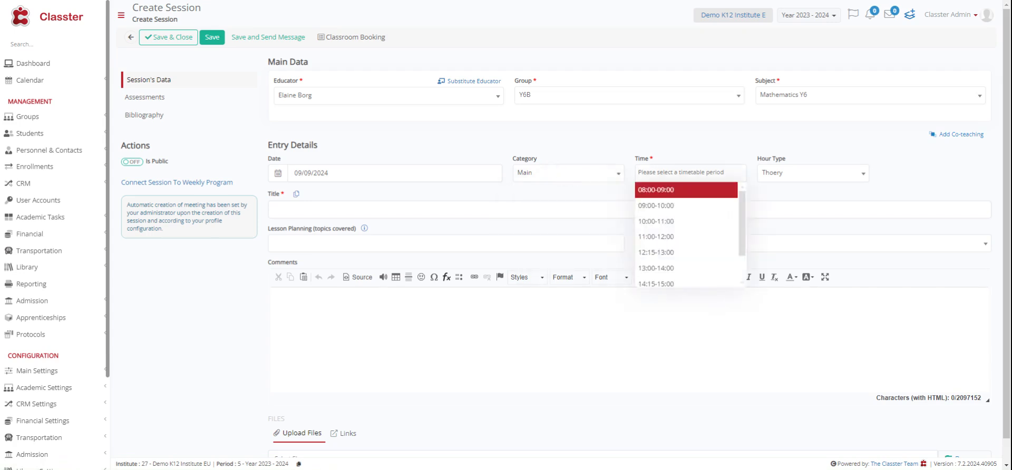
pyautogui.scroll(-1, 689, 227)
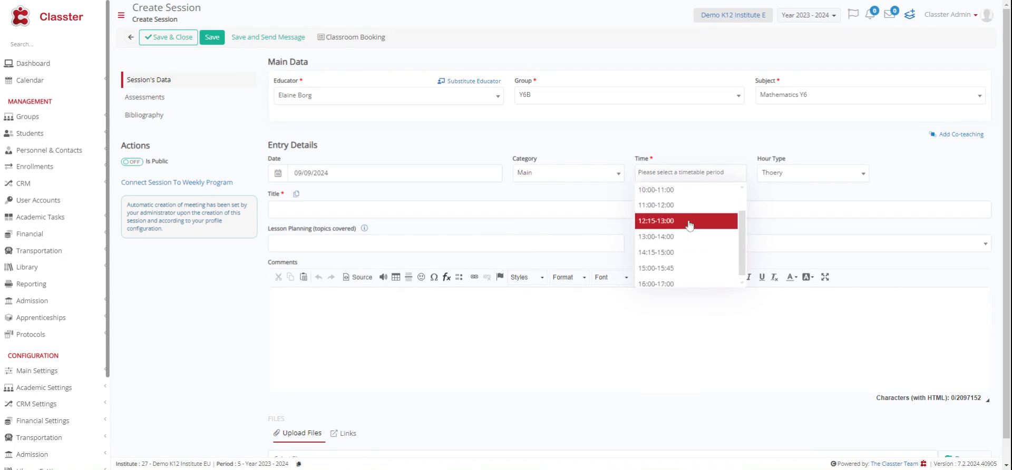
pyautogui.scroll(1, 689, 225)
pyautogui.click(672, 237)
pyautogui.click(812, 181)
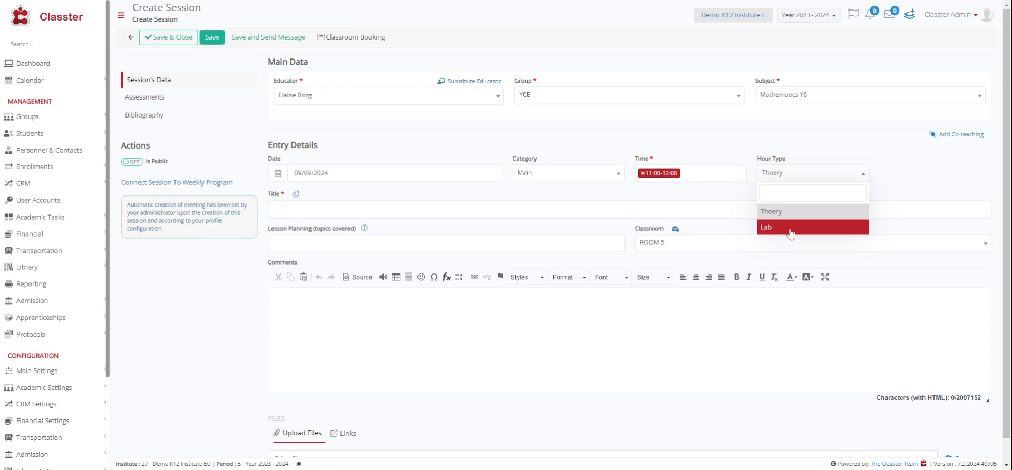
pyautogui.click(810, 177)
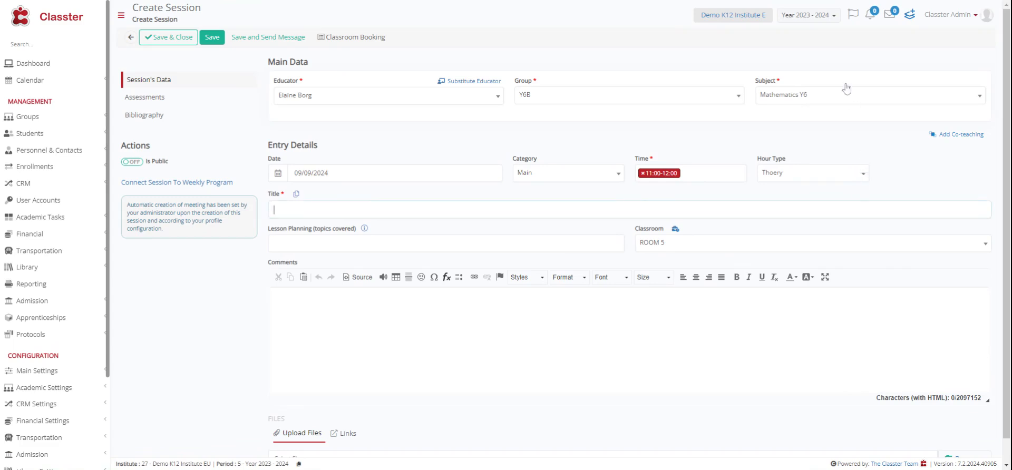
# Step: Title the session "Test Session Maths" and check the available lesson planning topics without choosing one
pyautogui.click(274, 209)
pyautogui.write('Test Session maths')
pyautogui.moveTo(321, 211); pyautogui.dragTo(317, 211)
pyautogui.press('BackSpace')
pyautogui.write('Maths')
pyautogui.click(323, 243)
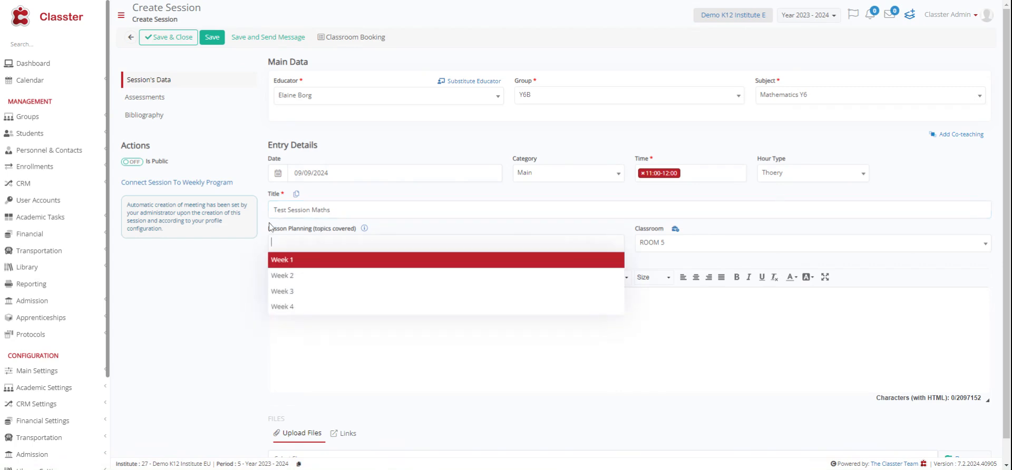
pyautogui.click(426, 223)
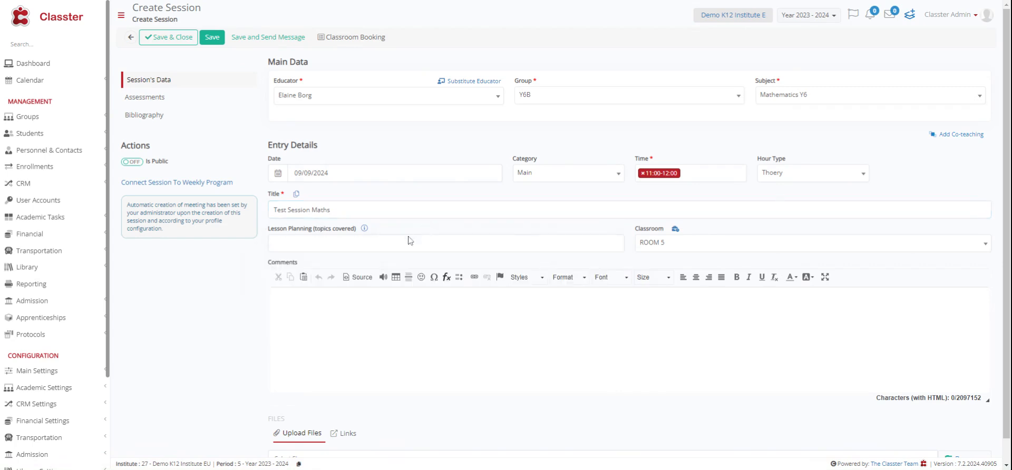
# Step: Set the session's classroom to ROOM 4
pyautogui.click(802, 243)
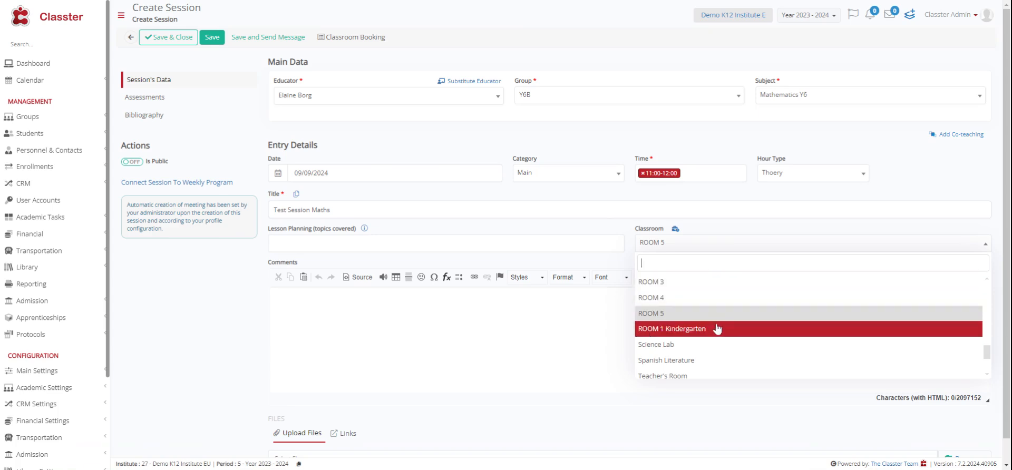
pyautogui.scroll(2, 715, 317)
pyautogui.scroll(-2, 686, 315)
pyautogui.click(683, 306)
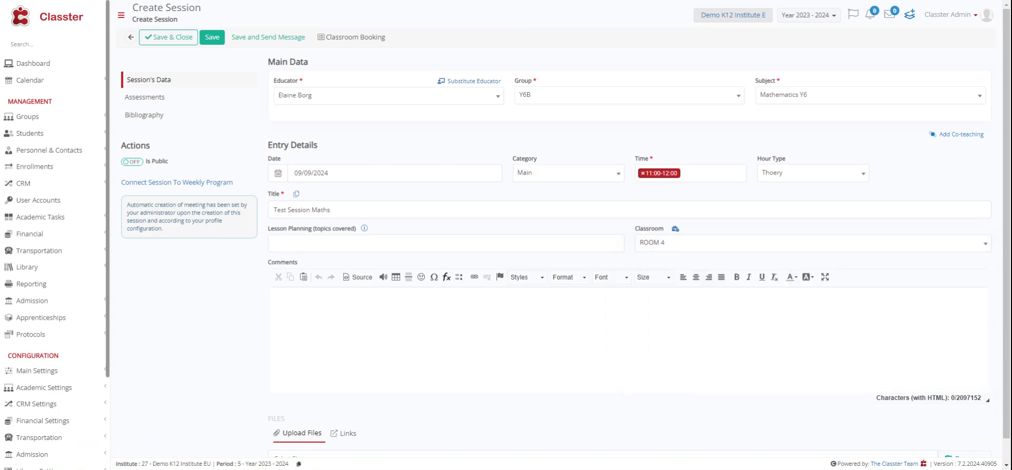
# Step: Make the new session public and save it
pyautogui.scroll(-1, 348, 264)
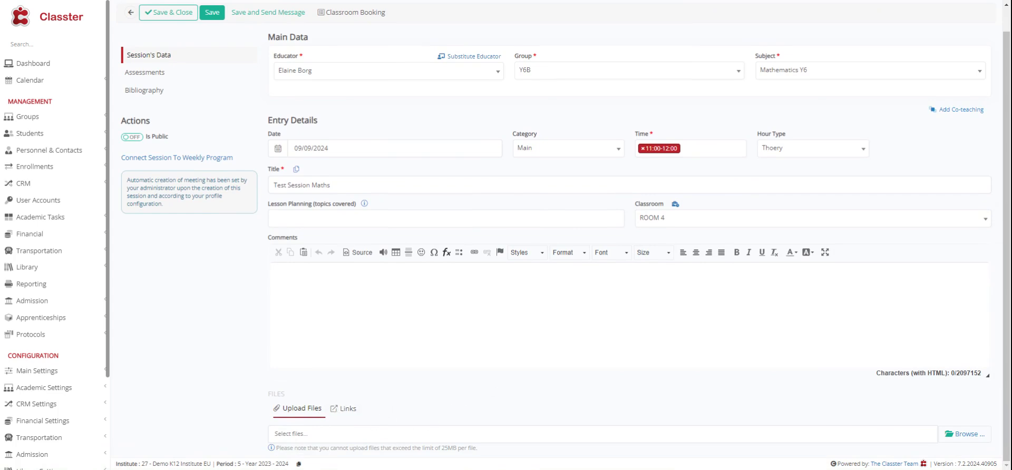
pyautogui.scroll(1, 564, 232)
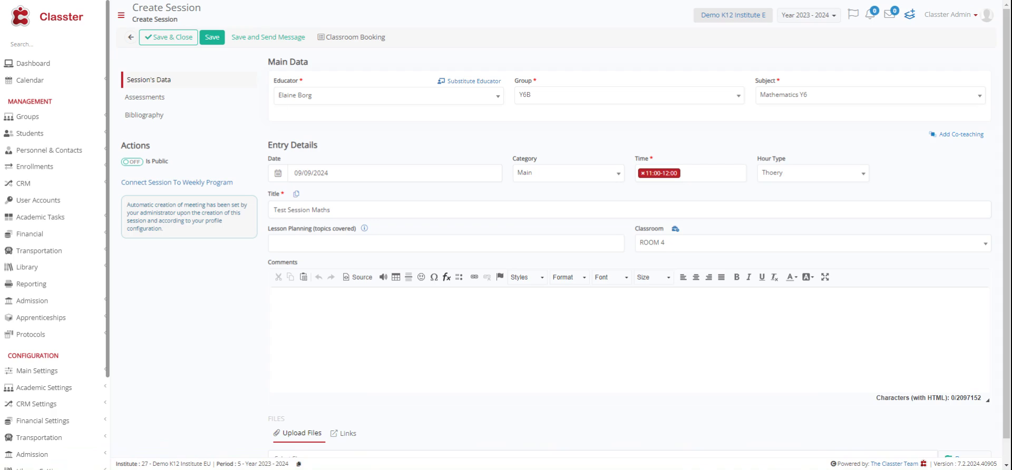
pyautogui.click(136, 163)
pyautogui.click(213, 40)
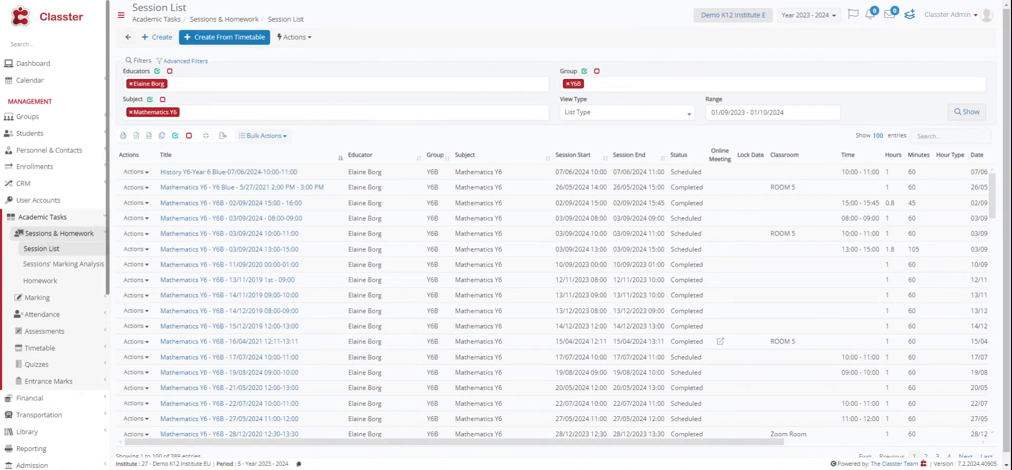
# Step: Start creating sessions from the timetable, with the range set to week 51 (26/08/2024-30/08/2024) and the level to Middle School
pyautogui.click(224, 37)
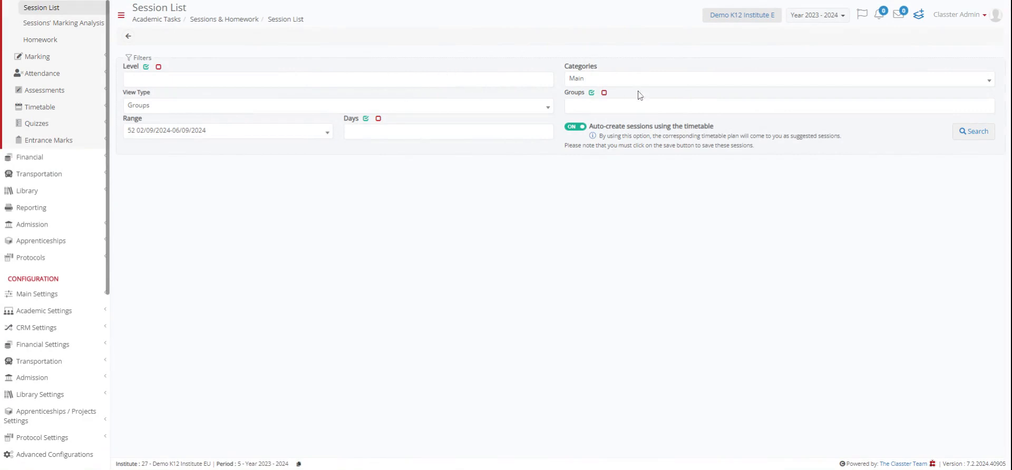
pyautogui.click(209, 132)
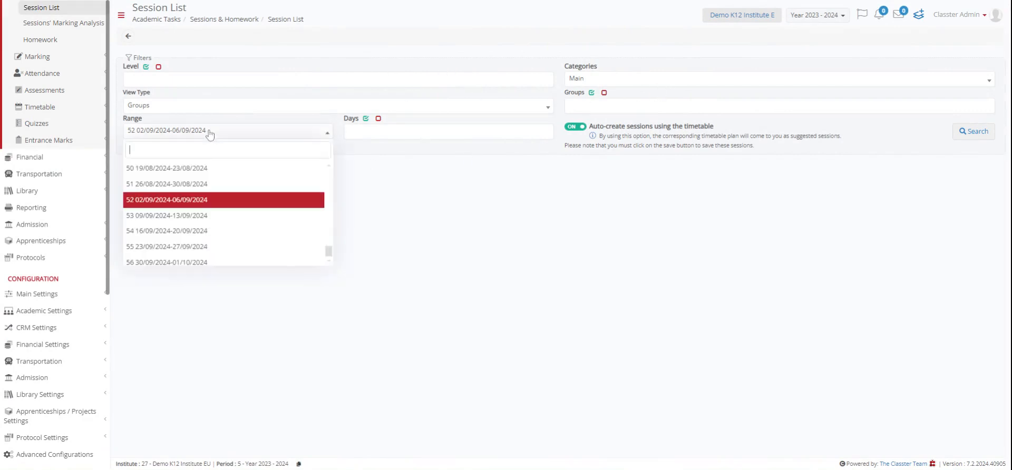
pyautogui.click(203, 184)
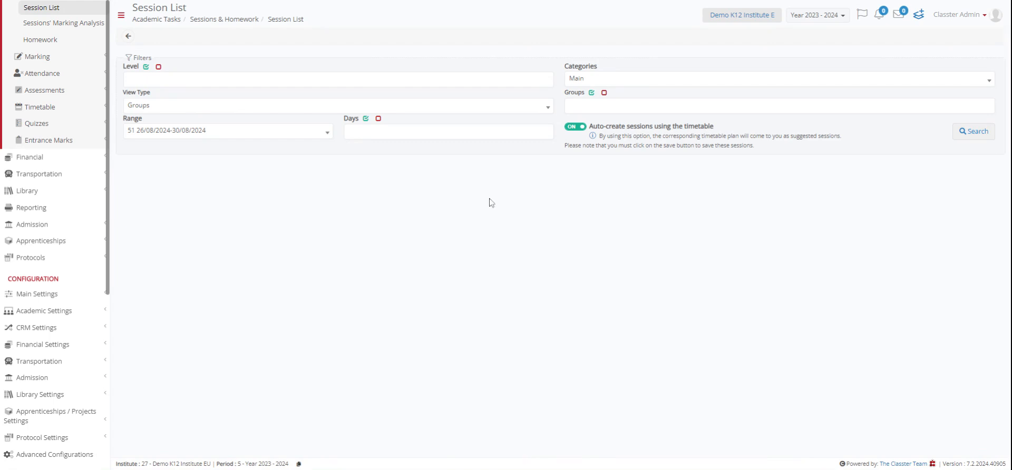
pyautogui.click(247, 80)
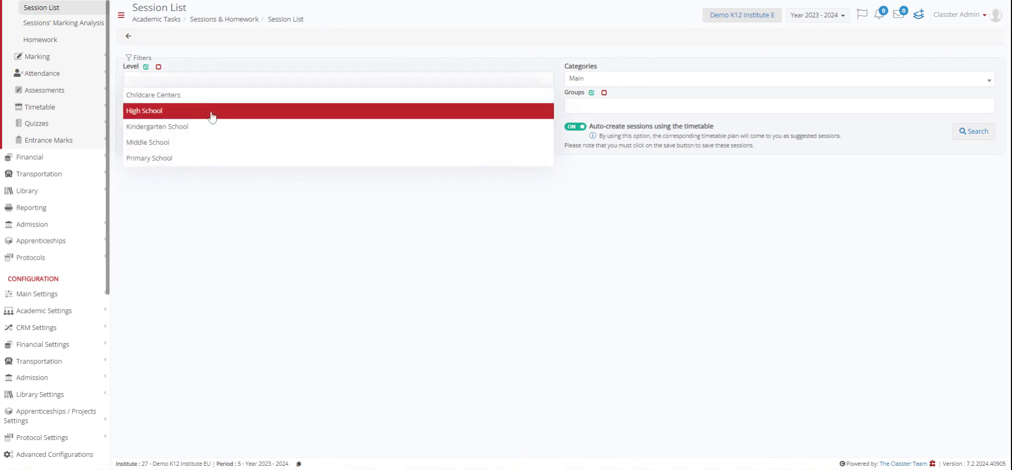
pyautogui.click(199, 143)
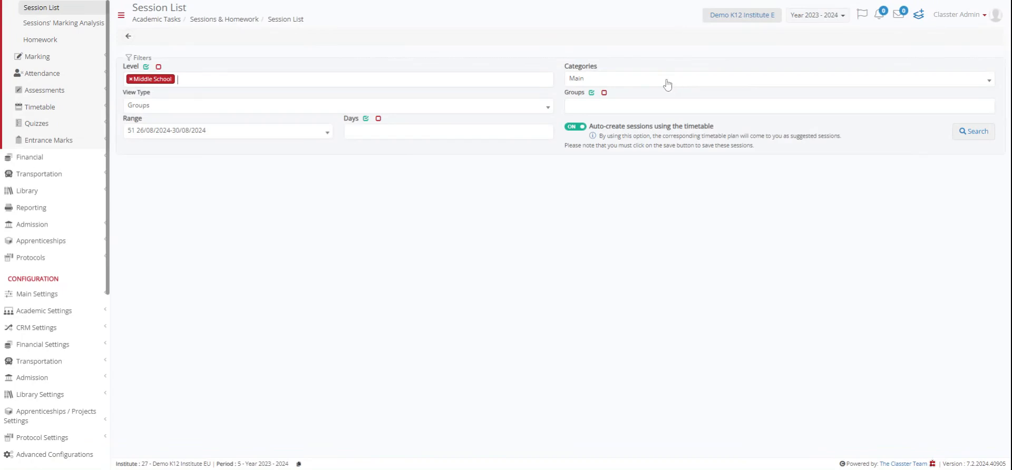
# Step: Keep the Groups view type and search the timetable for group Y6B on Monday
pyautogui.click(254, 108)
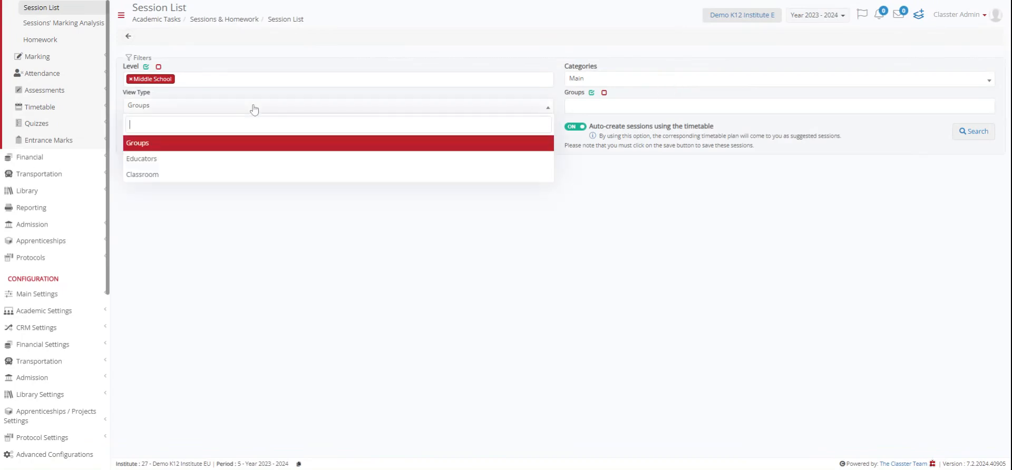
pyautogui.click(208, 145)
pyautogui.click(612, 106)
pyautogui.click(641, 133)
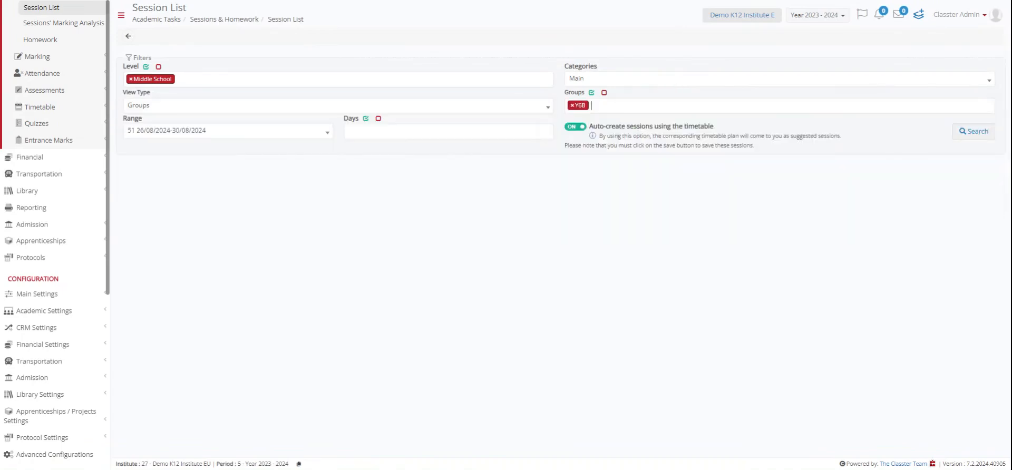
pyautogui.click(393, 132)
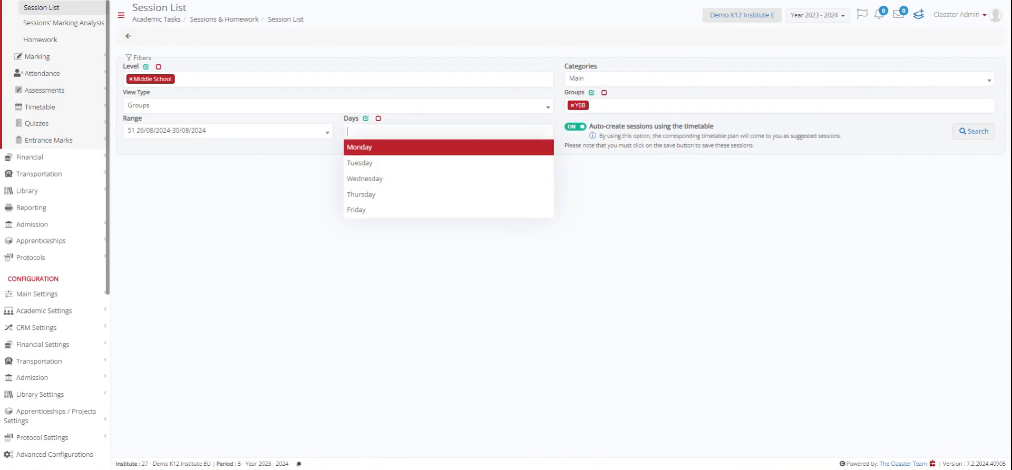
pyautogui.click(393, 152)
pyautogui.click(972, 133)
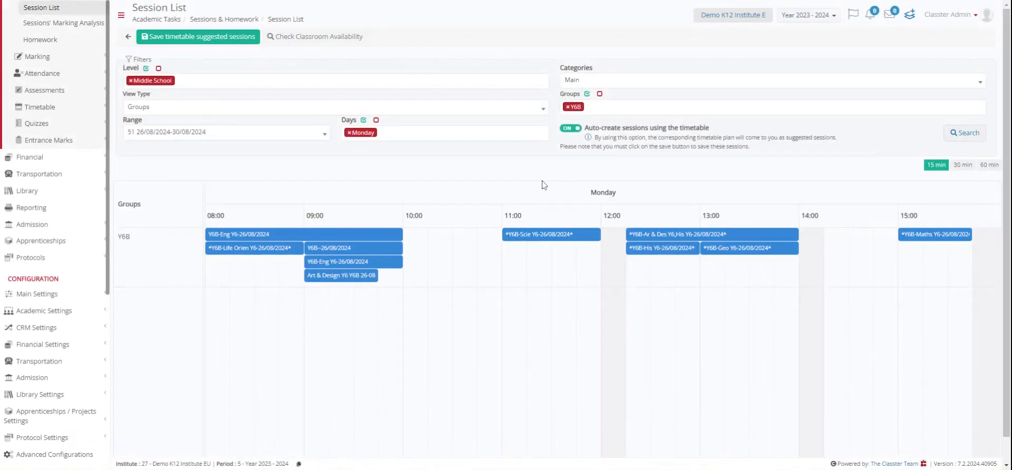
# Step: View Monday's timetable at 30-minute intervals and then at 60-minute intervals
pyautogui.scroll(-1, 520, 267)
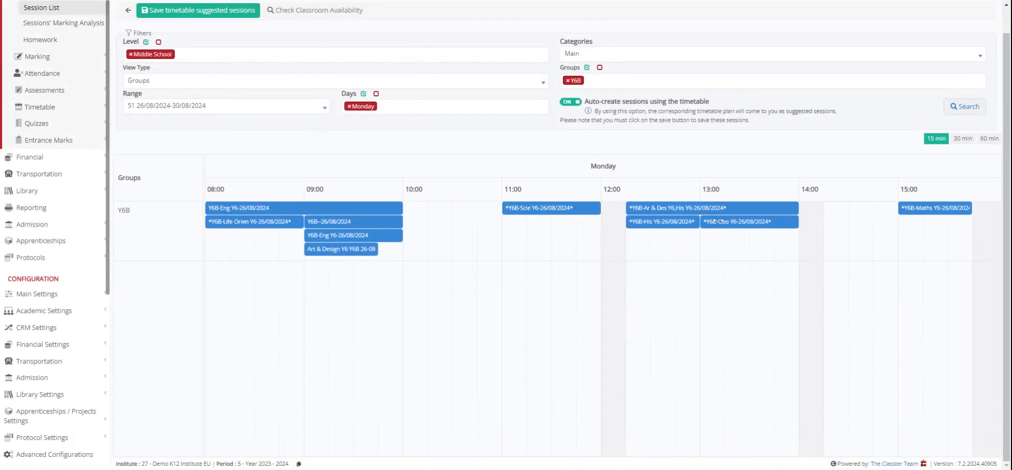
pyautogui.click(962, 139)
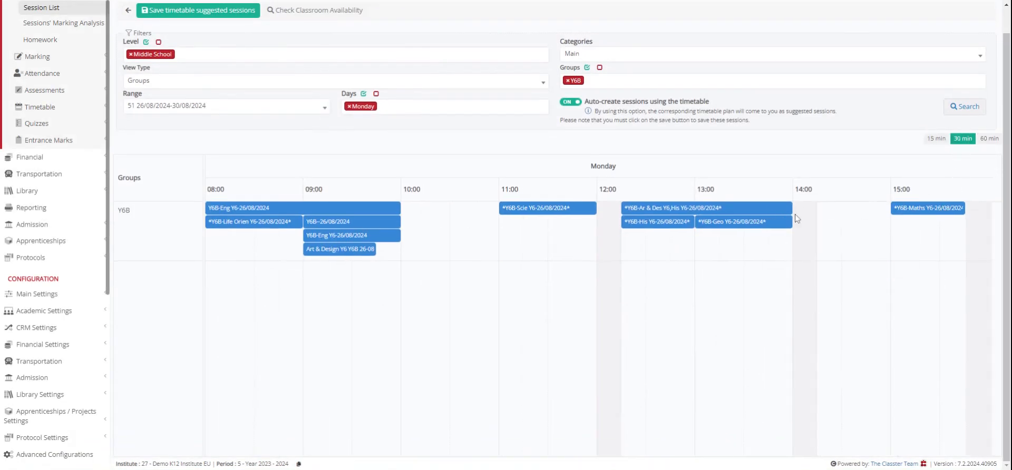
pyautogui.click(989, 139)
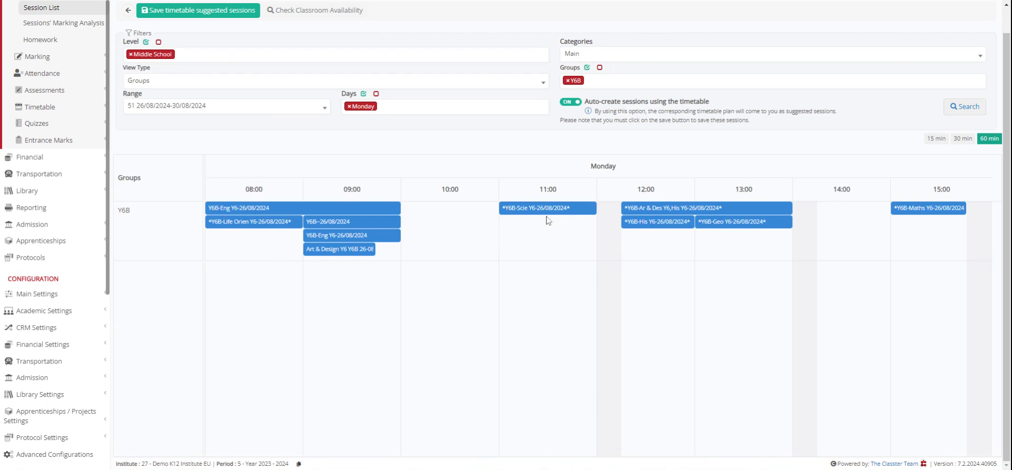
# Step: Review the hour type and classroom choices of Y6B's suggested Maths session without changing them, and return to the session list
pyautogui.click(923, 211)
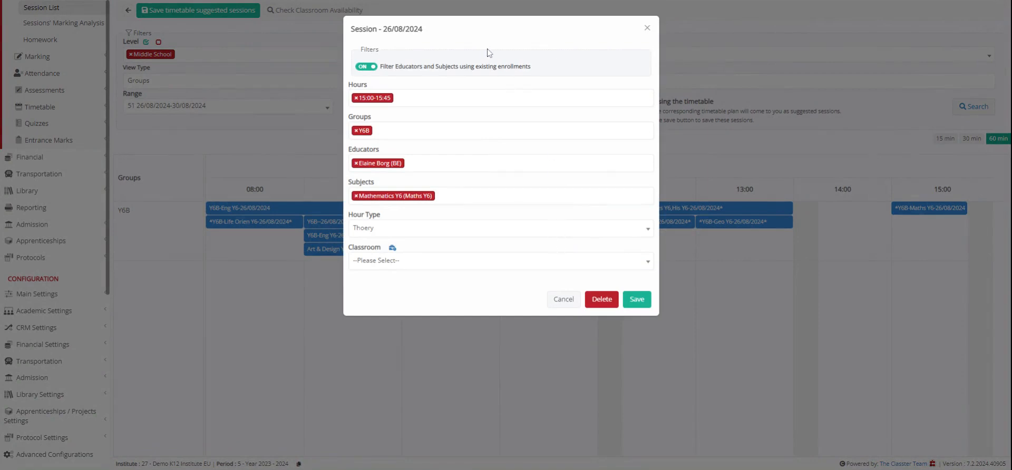
pyautogui.click(429, 228)
pyautogui.click(394, 268)
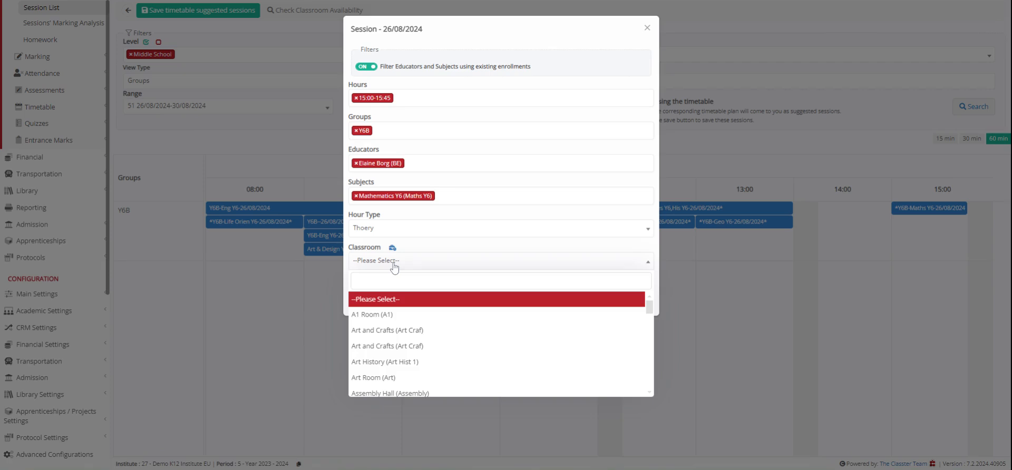
pyautogui.click(394, 266)
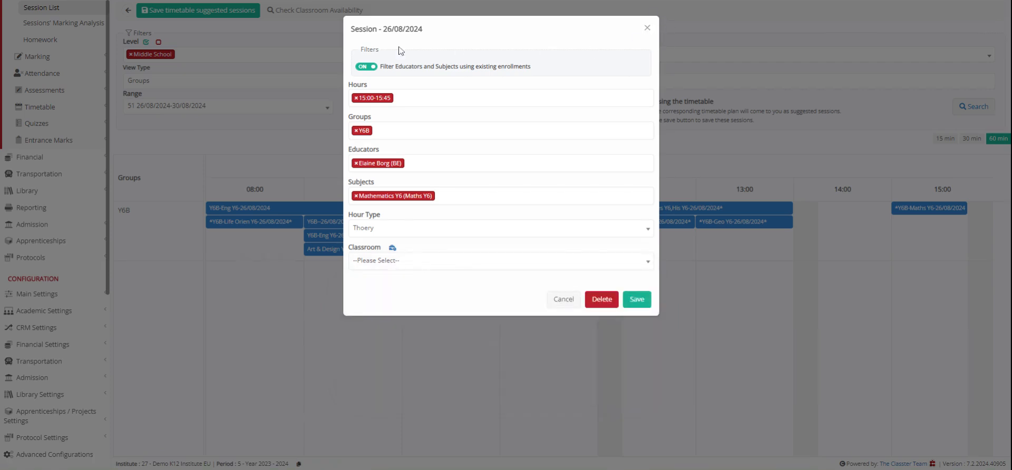
pyautogui.click(647, 27)
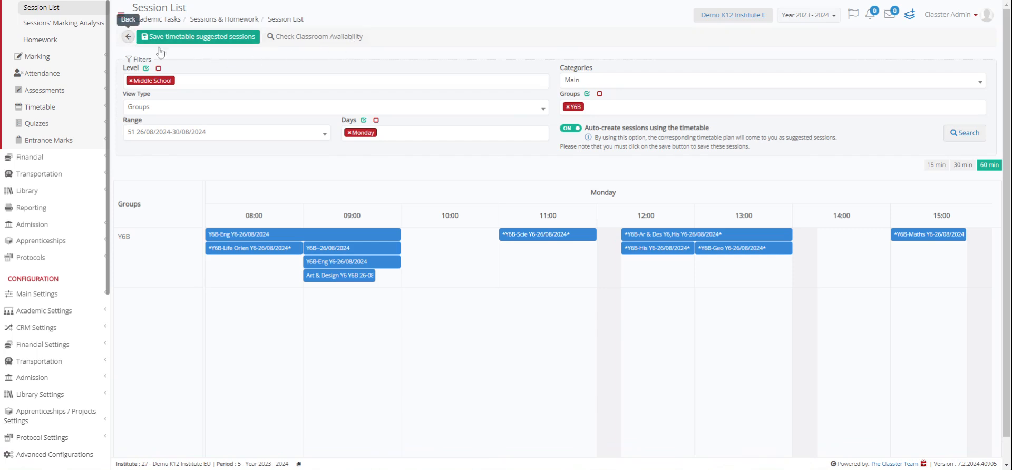
pyautogui.click(128, 37)
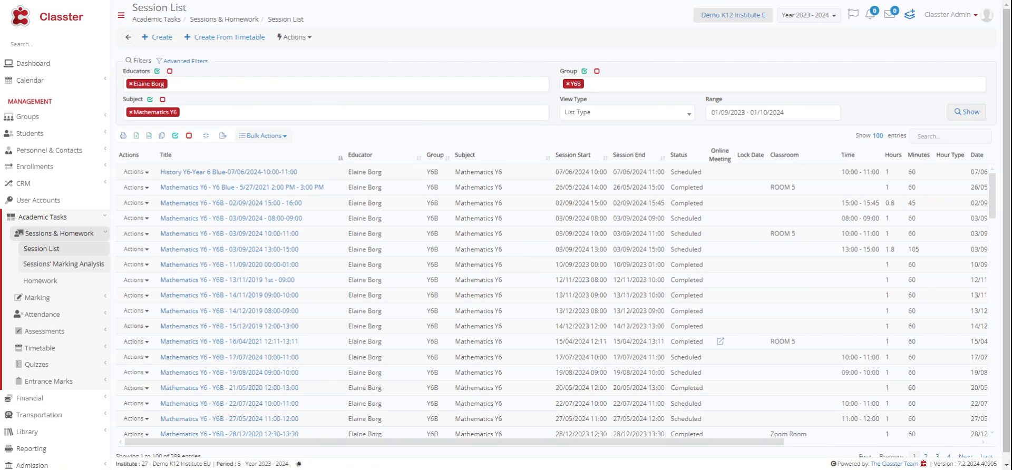
# Step: Show the Sessions' Marking Analysis of group Y6B for Mathematics Y6 - Year 6 over the academic period
pyautogui.click(63, 264)
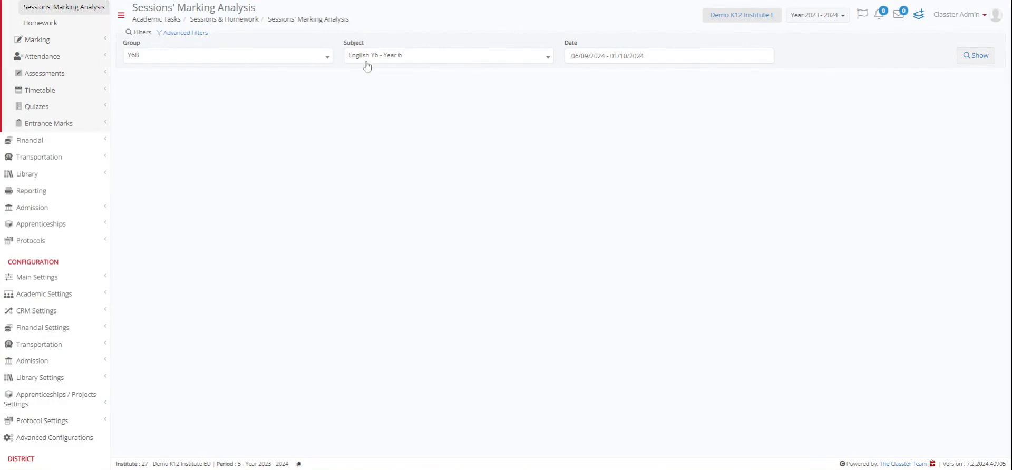
pyautogui.click(453, 59)
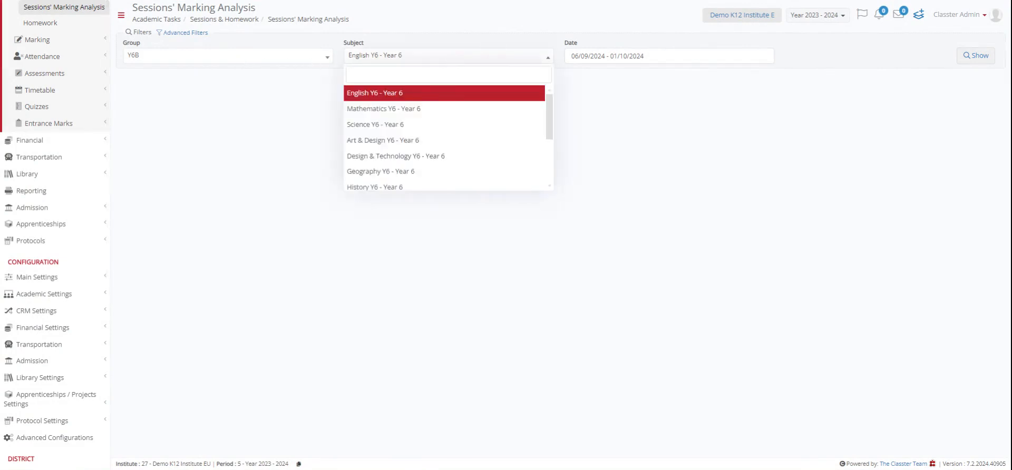
pyautogui.click(414, 109)
pyautogui.click(644, 55)
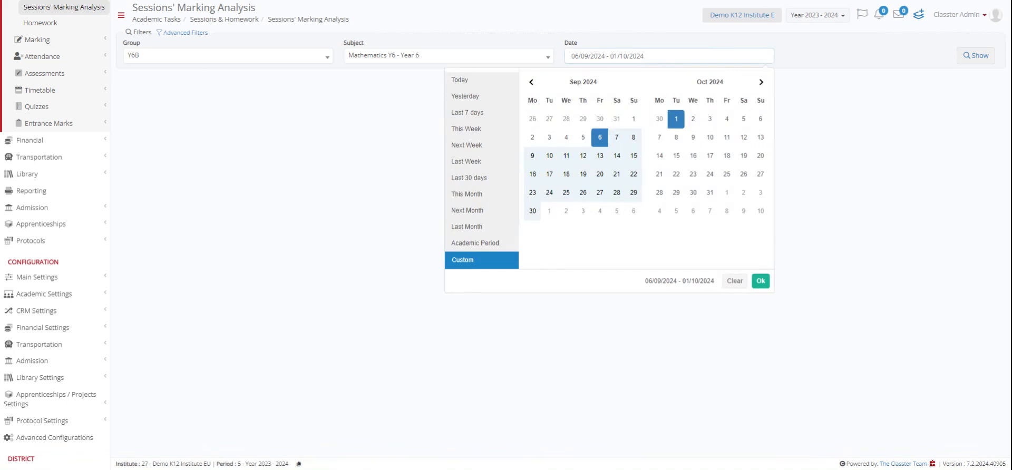
pyautogui.click(477, 243)
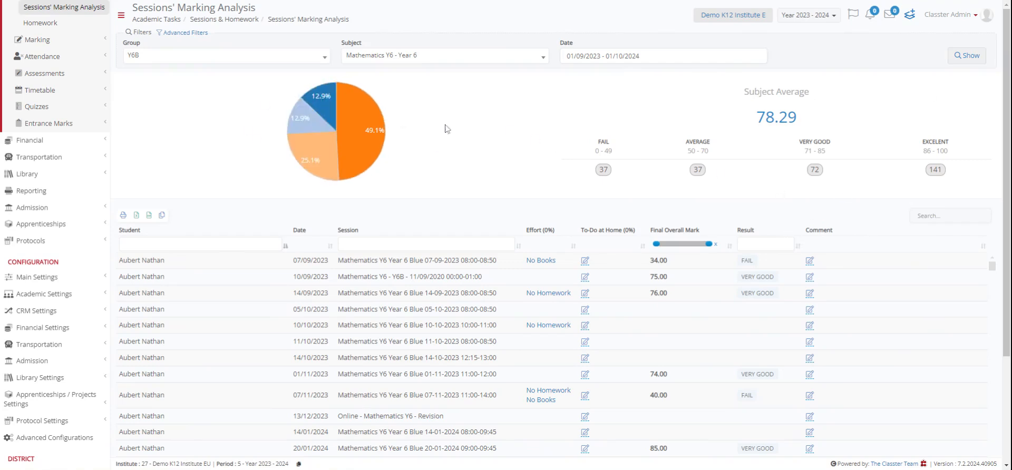
# Step: Examine the result distribution chart and the students' effort, marks and results per Mathematics session
pyautogui.moveTo(345, 114)
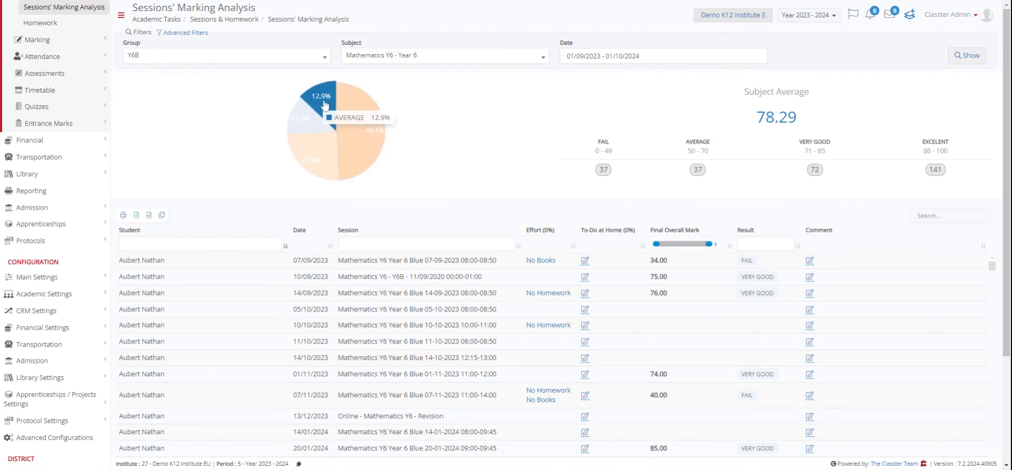
pyautogui.moveTo(353, 146)
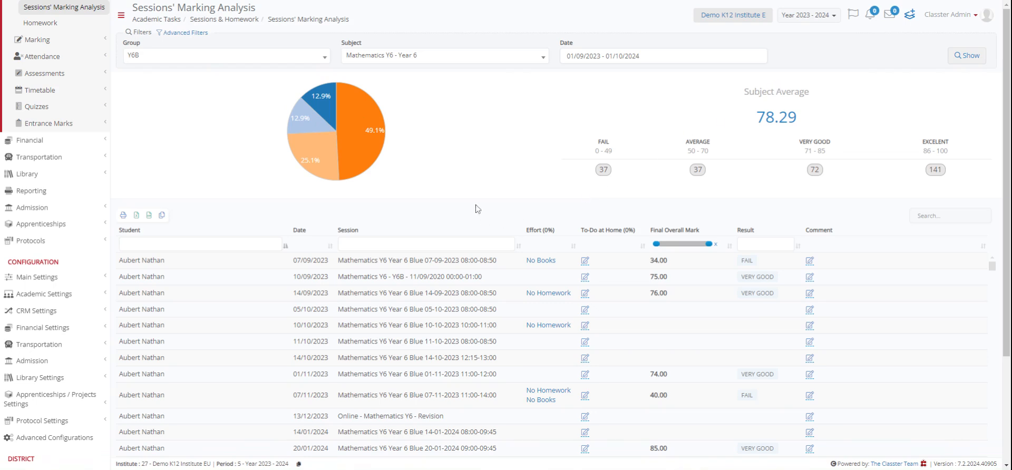
pyautogui.scroll(-1, 178, 216)
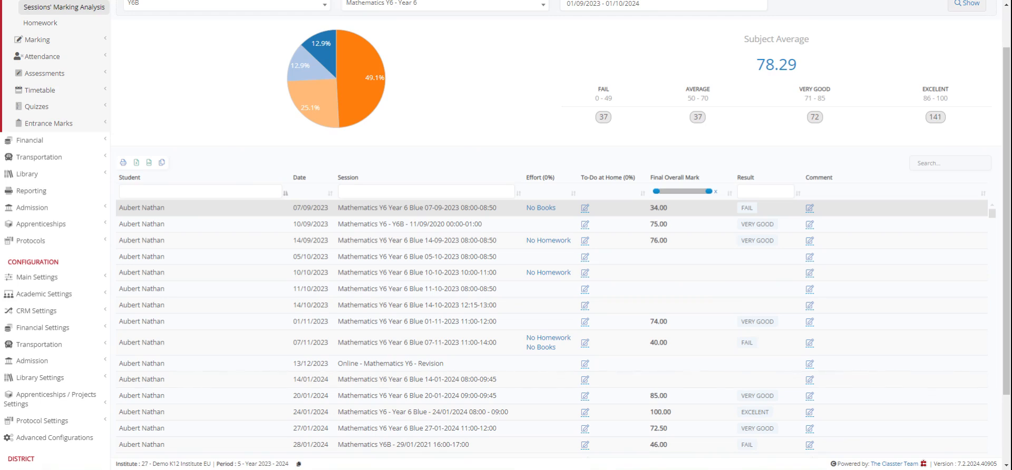
pyautogui.scroll(-10, 387, 258)
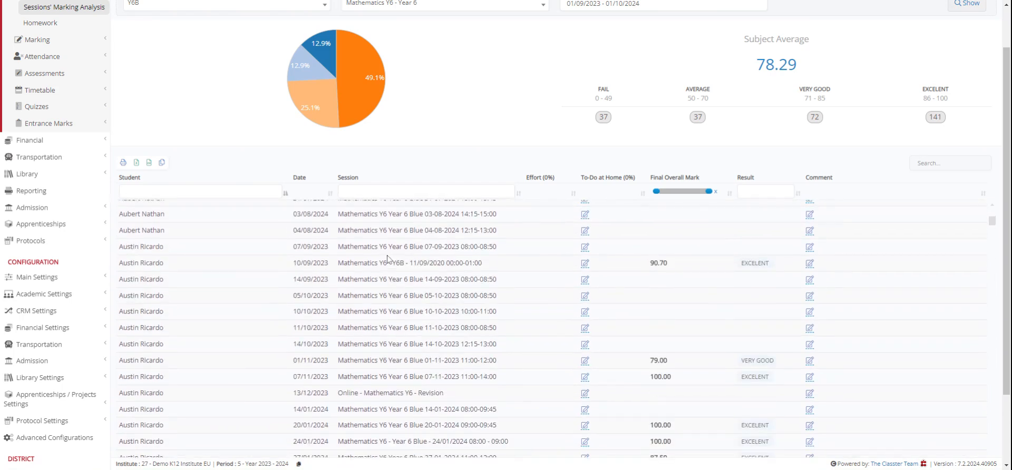
pyautogui.scroll(10, 388, 259)
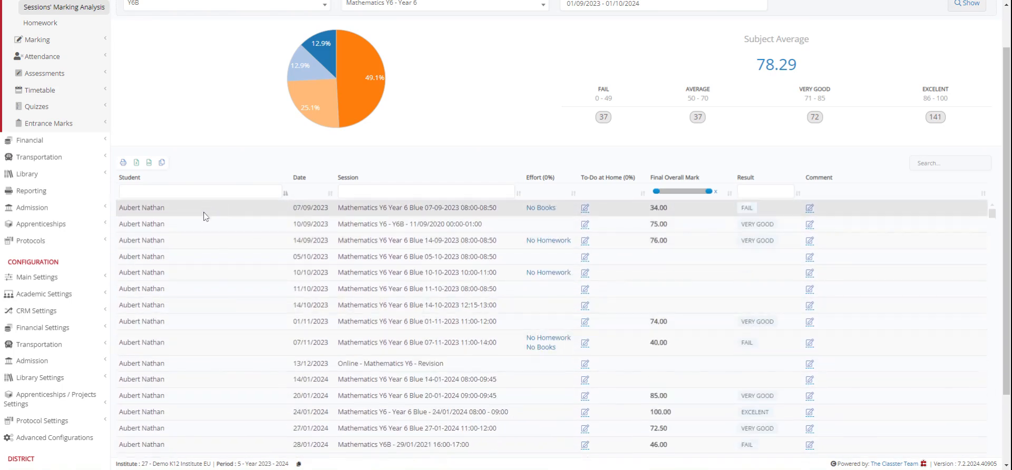
pyautogui.scroll(-2, 206, 216)
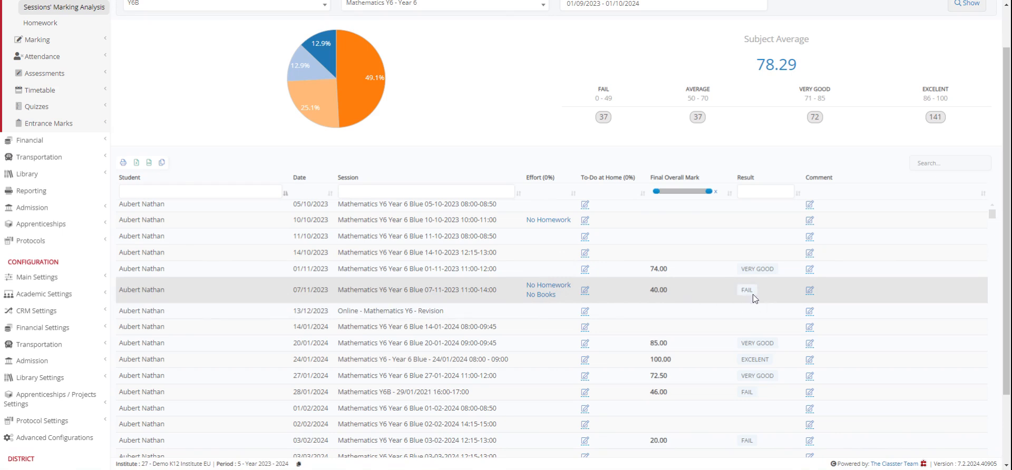
pyautogui.scroll(-1, 718, 289)
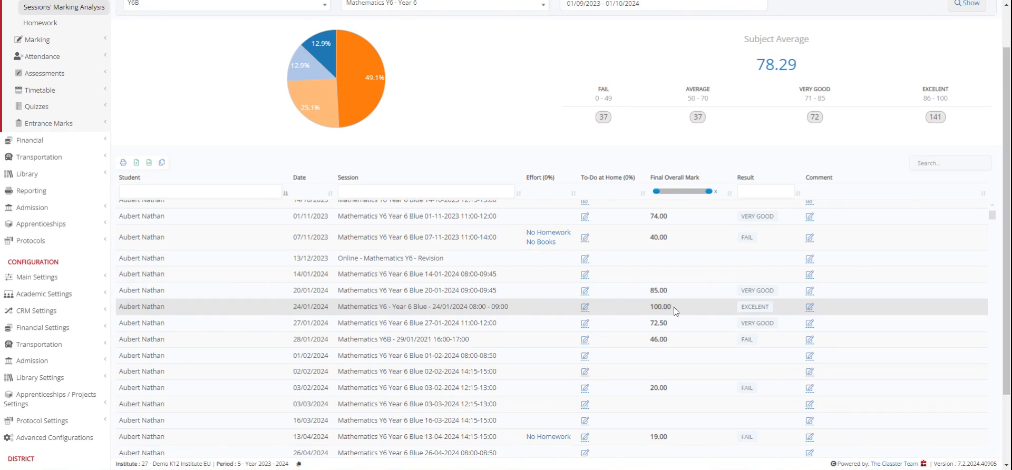
pyautogui.scroll(1, 506, 91)
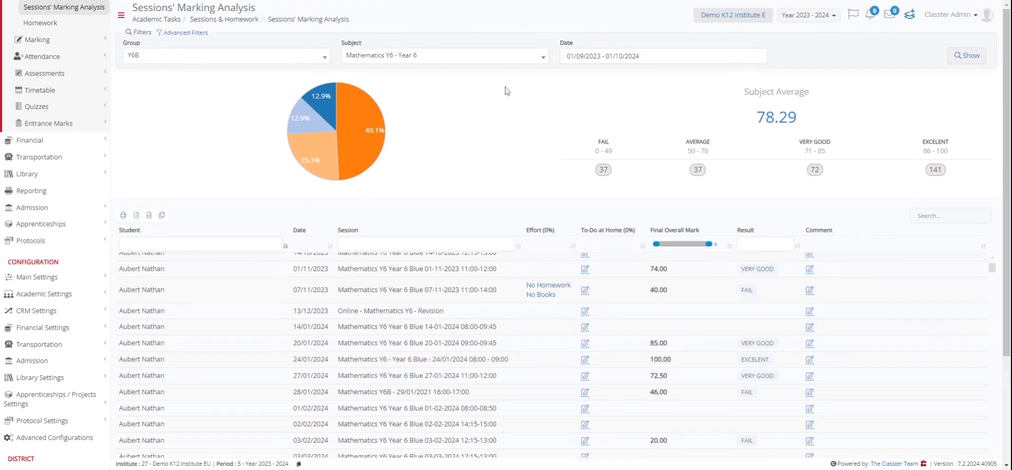
# Step: Check the subject and group choices of the marking analysis filters without changing them
pyautogui.click(436, 61)
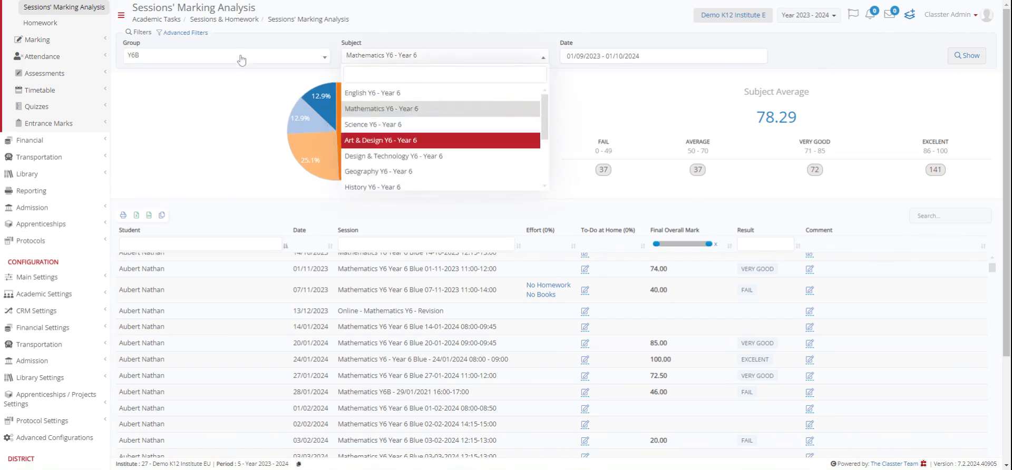
pyautogui.click(242, 60)
pyautogui.click(520, 105)
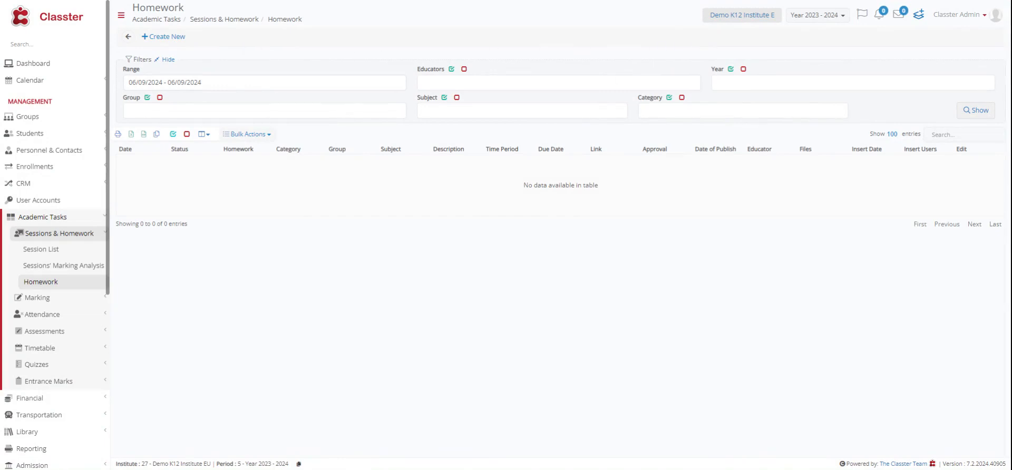
# Step: Set the homework range filter to 01/08/2024 - 31/08/2024 and choose the Y6B educator
pyautogui.click(182, 201)
pyautogui.click(219, 83)
pyautogui.click(155, 184)
pyautogui.click(477, 83)
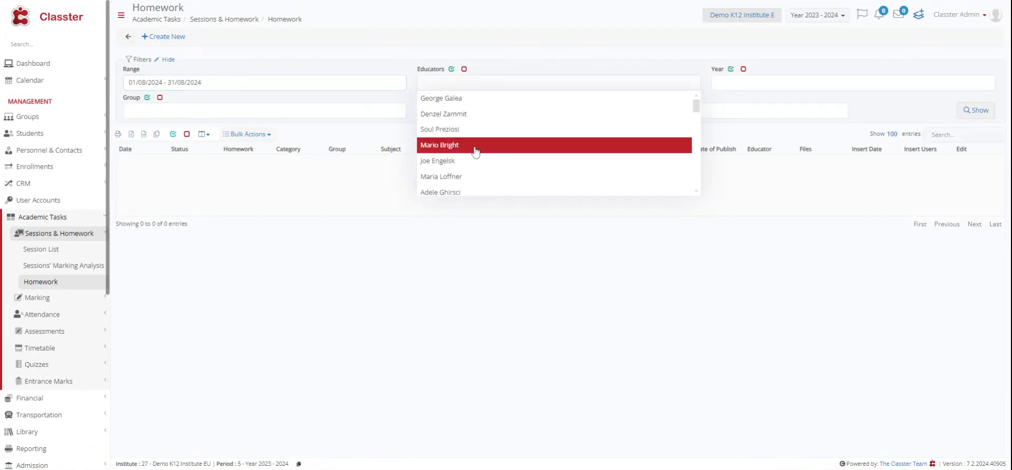
pyautogui.scroll(-2, 475, 153)
pyautogui.click(456, 163)
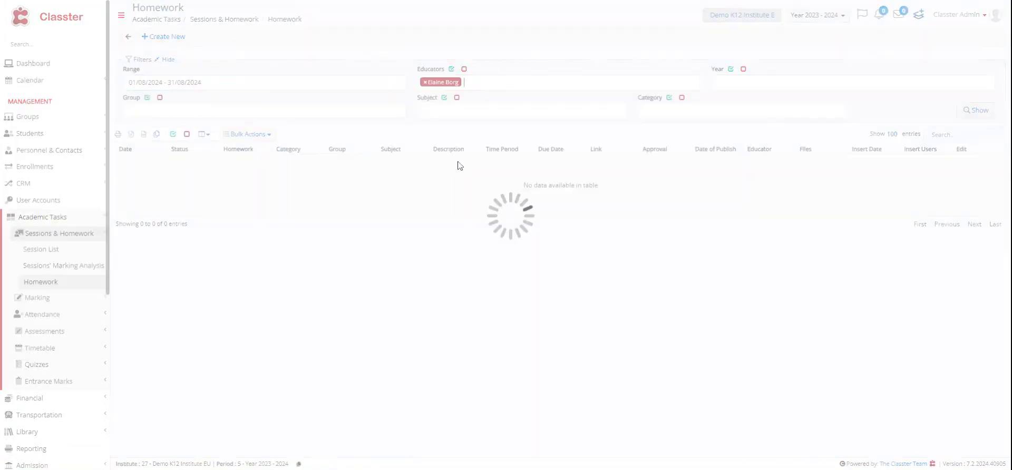
# Step: Filter the homework by Year 6 and group Y6B
pyautogui.click(791, 83)
pyautogui.scroll(-5, 788, 139)
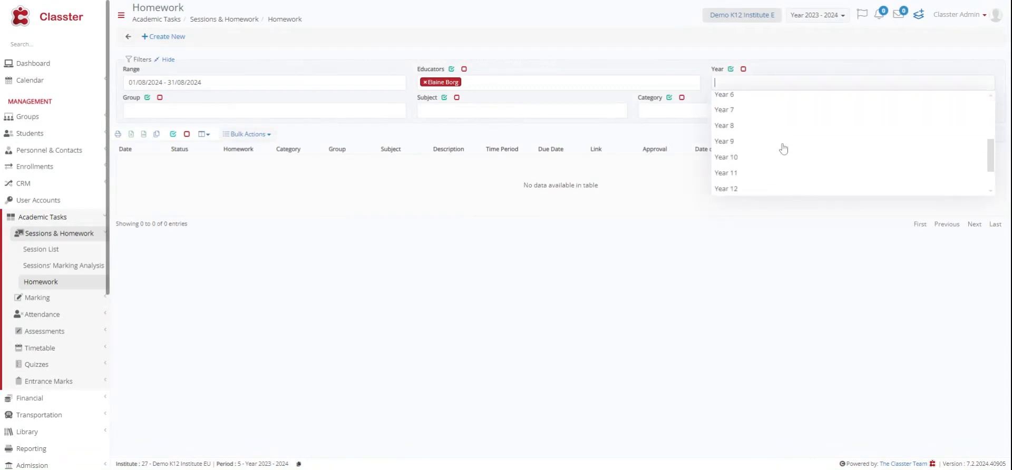
pyautogui.scroll(3, 758, 137)
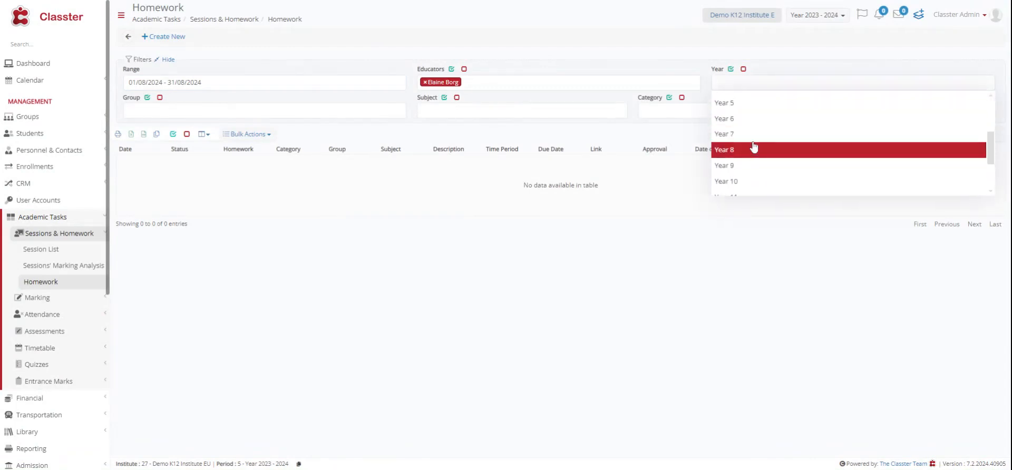
pyautogui.click(738, 120)
pyautogui.click(266, 110)
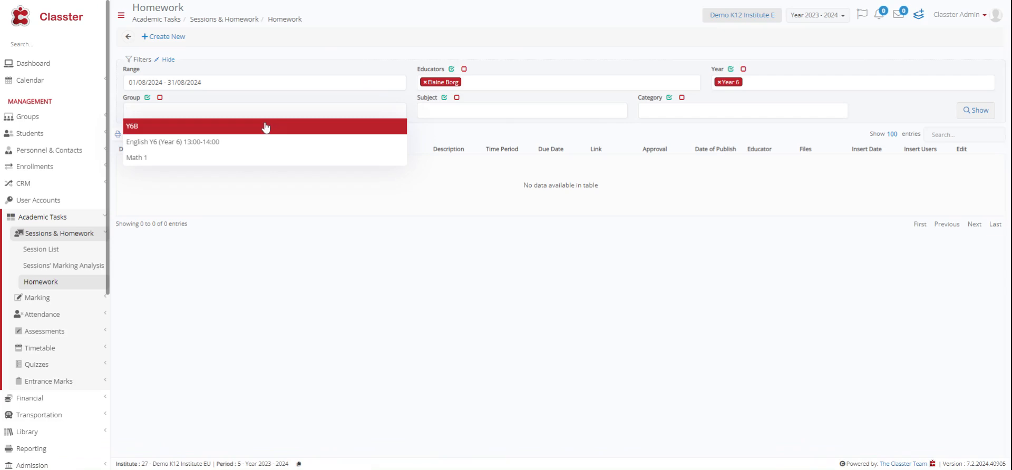
pyautogui.click(266, 128)
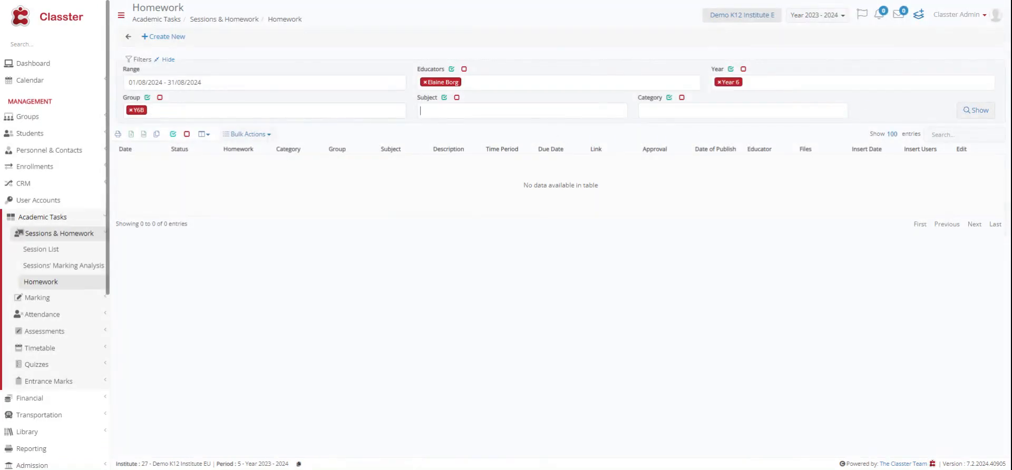
pyautogui.click(519, 111)
pyautogui.click(500, 140)
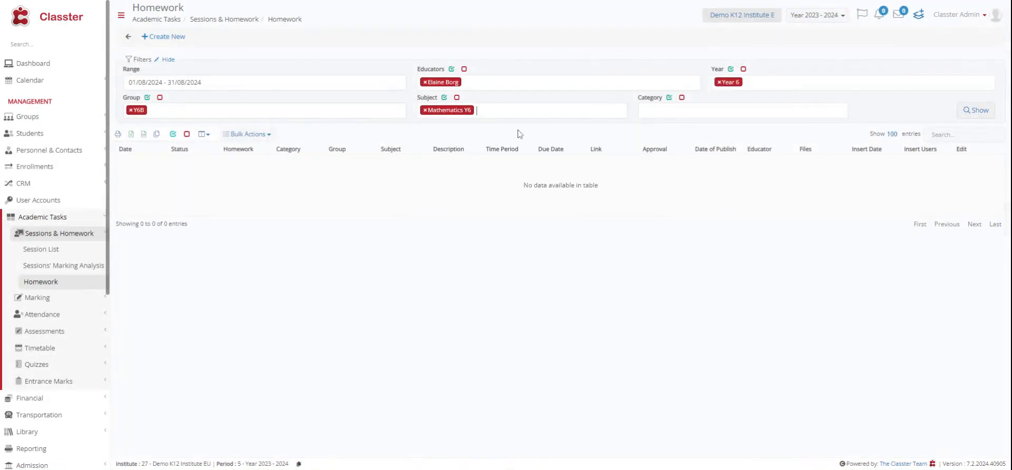
pyautogui.click(424, 110)
# Step: List the homework entries that match the chosen date range, educator, year and group
pyautogui.click(975, 110)
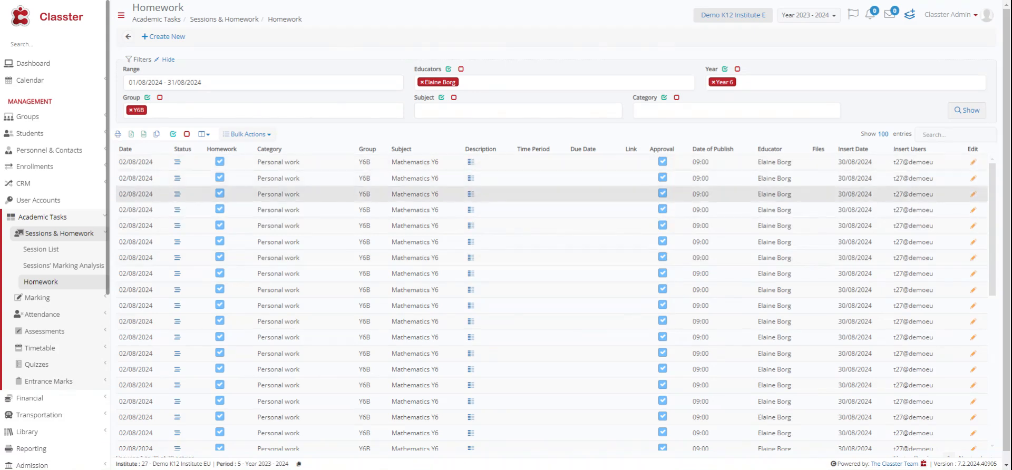
pyautogui.scroll(-5, 499, 355)
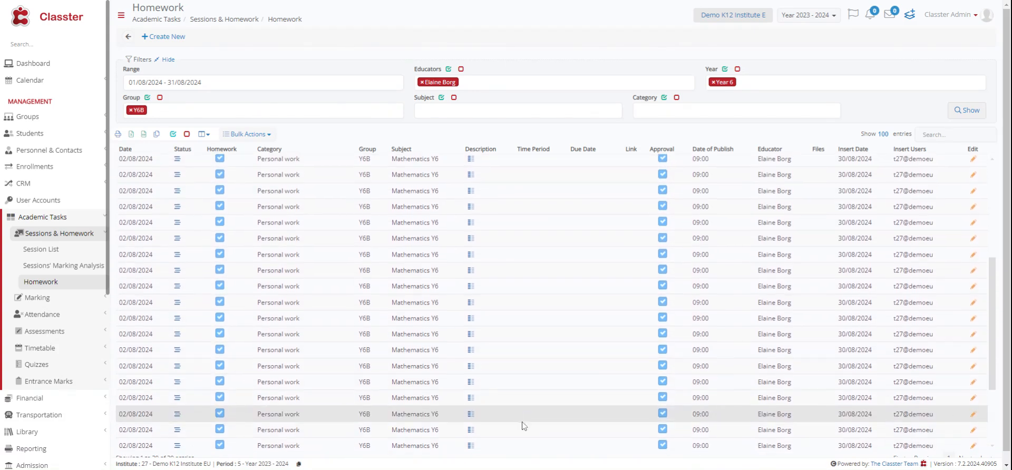
pyautogui.scroll(5, 527, 401)
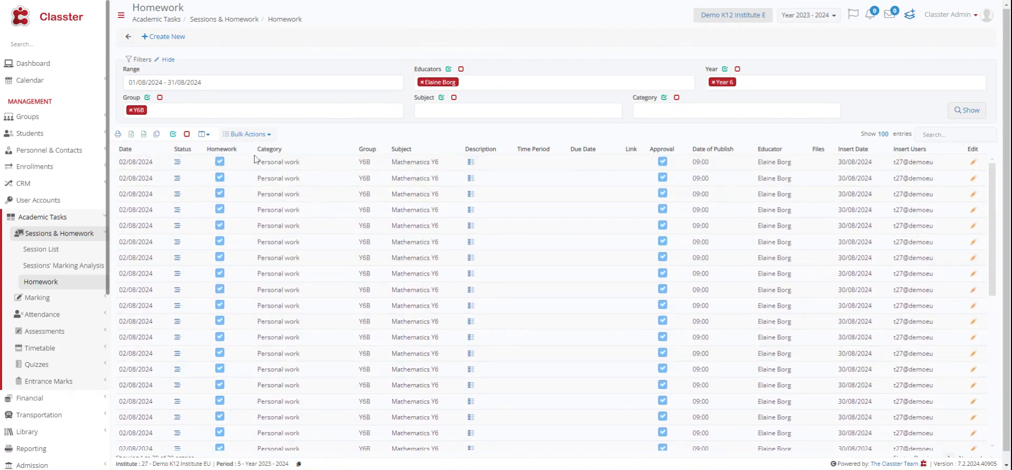
# Step: Check the student response status of the first 02/08/2024 homework and look through the remaining entries
pyautogui.click(179, 165)
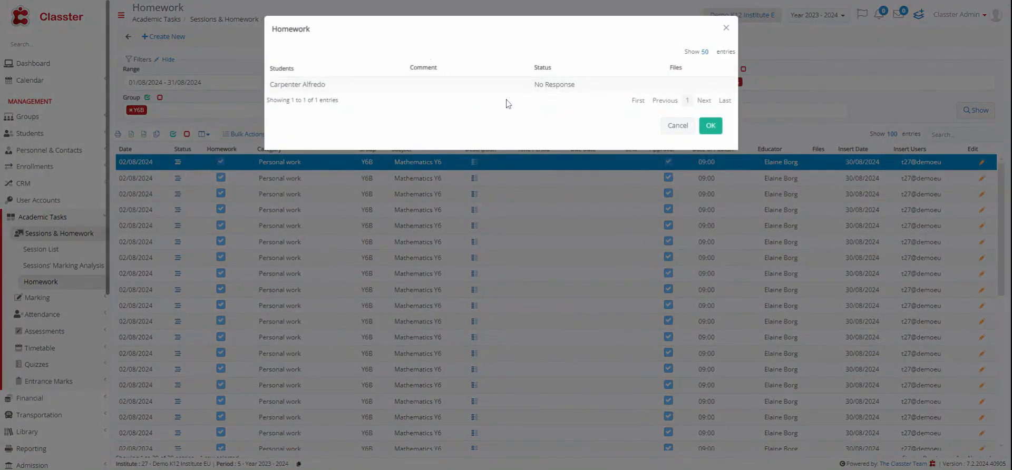
pyautogui.click(726, 27)
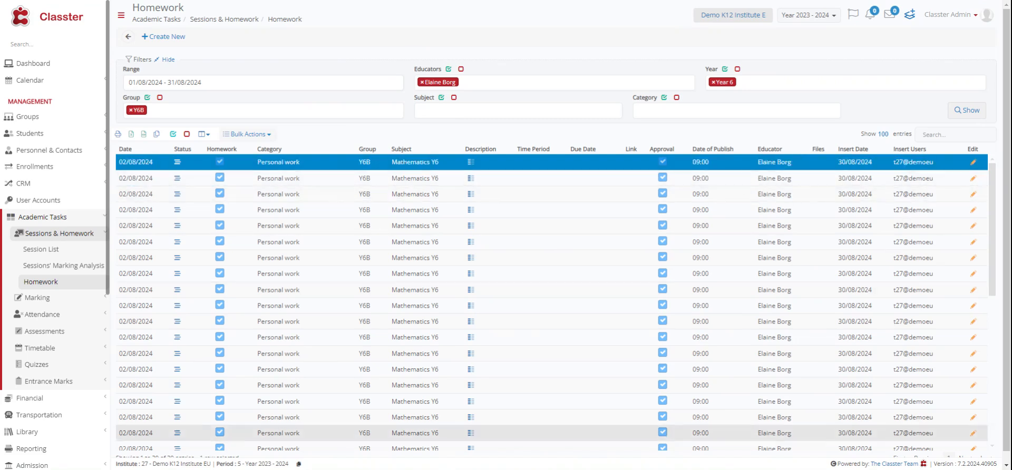
pyautogui.scroll(-1, 577, 279)
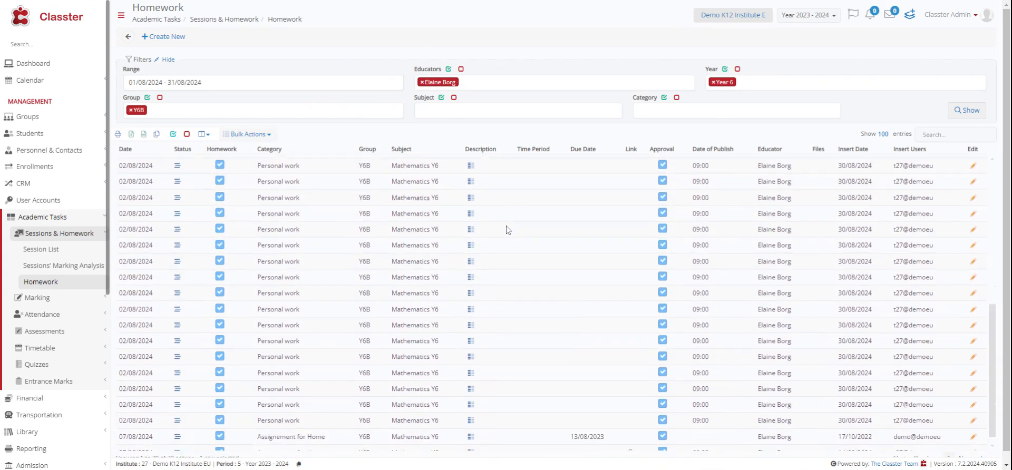
pyautogui.scroll(-1, 507, 230)
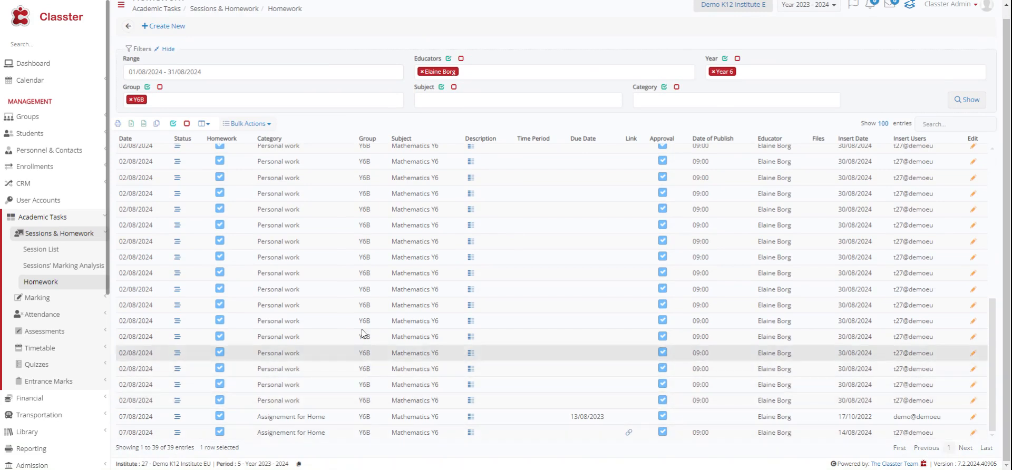
pyautogui.scroll(5, 626, 311)
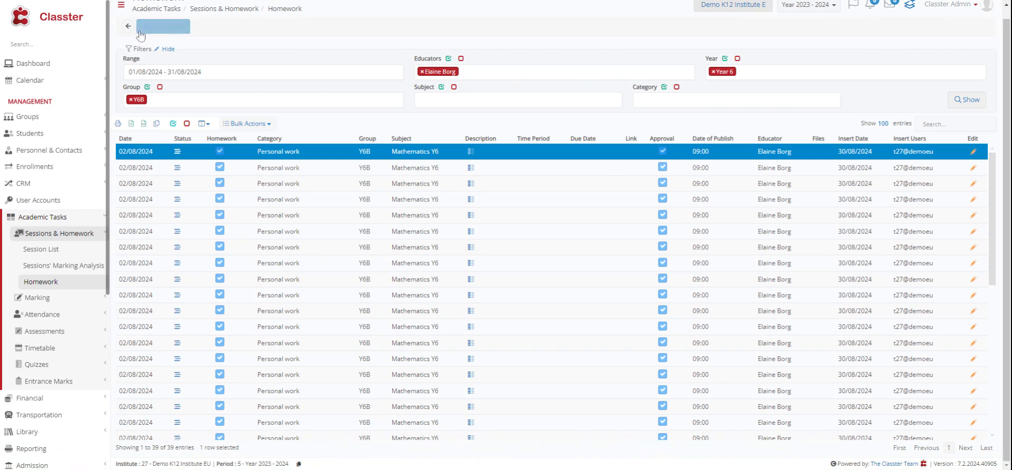
# Step: Start creating new homework per group and select the Y6B educator
pyautogui.click(183, 27)
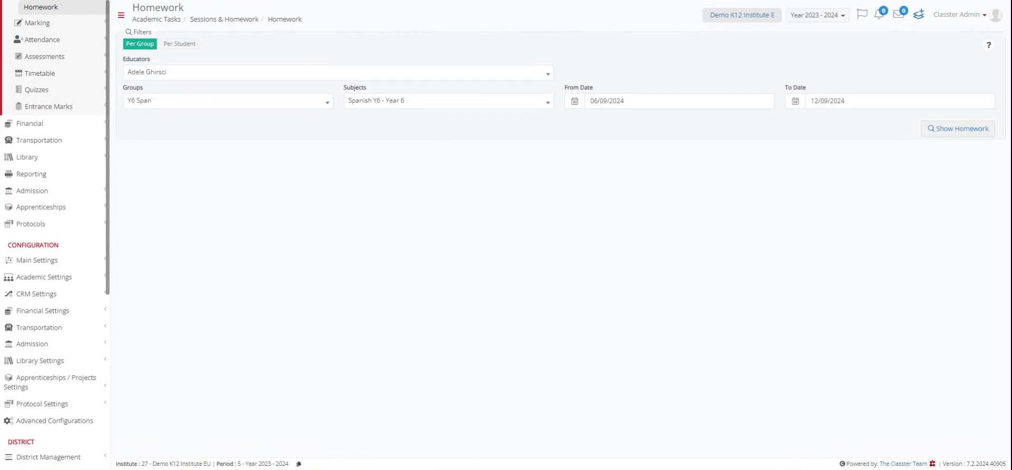
pyautogui.click(185, 73)
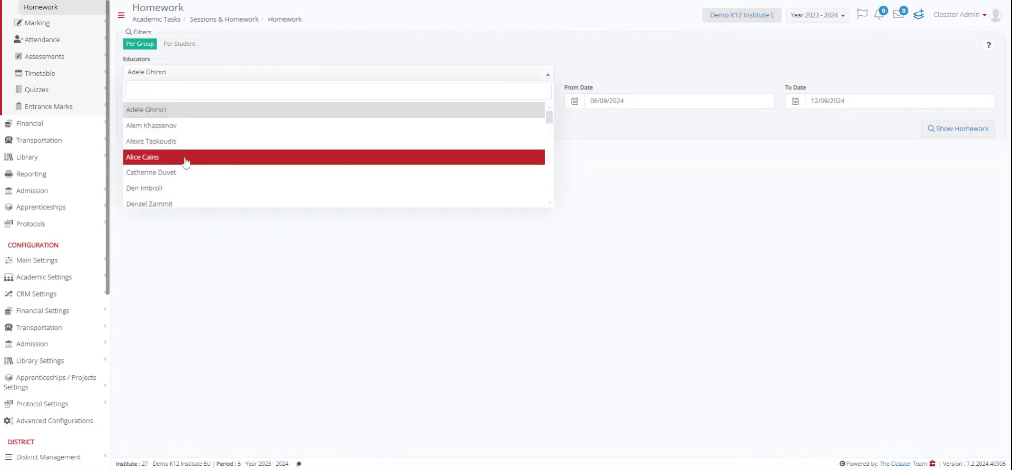
pyautogui.scroll(-3, 188, 167)
pyautogui.scroll(2, 188, 167)
pyautogui.click(175, 117)
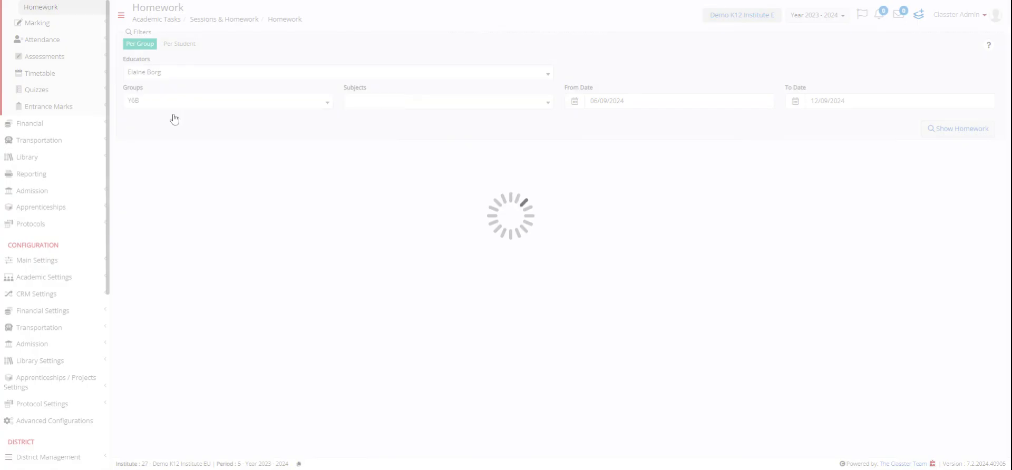
# Step: Select group Y6B and subject Mathematics Y6 - Year 6 for the new homework
pyautogui.click(211, 105)
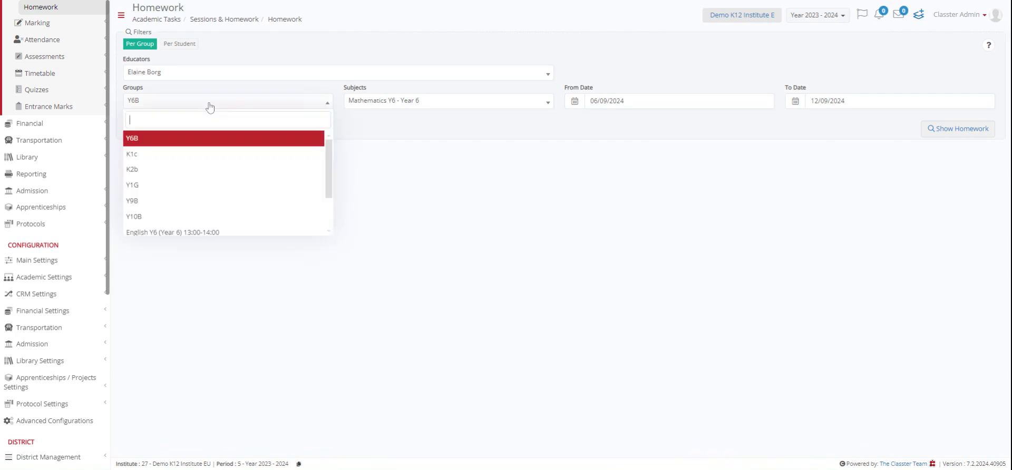
pyautogui.click(169, 140)
pyautogui.click(458, 104)
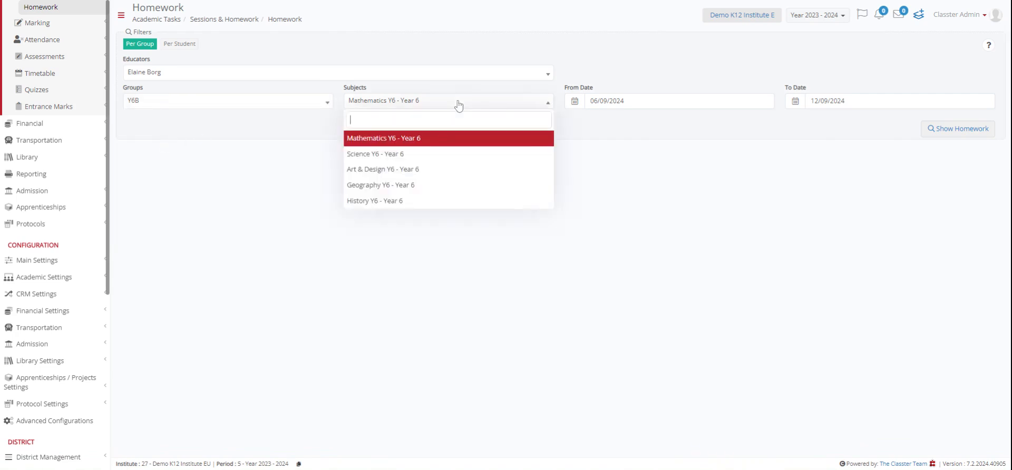
pyautogui.click(442, 139)
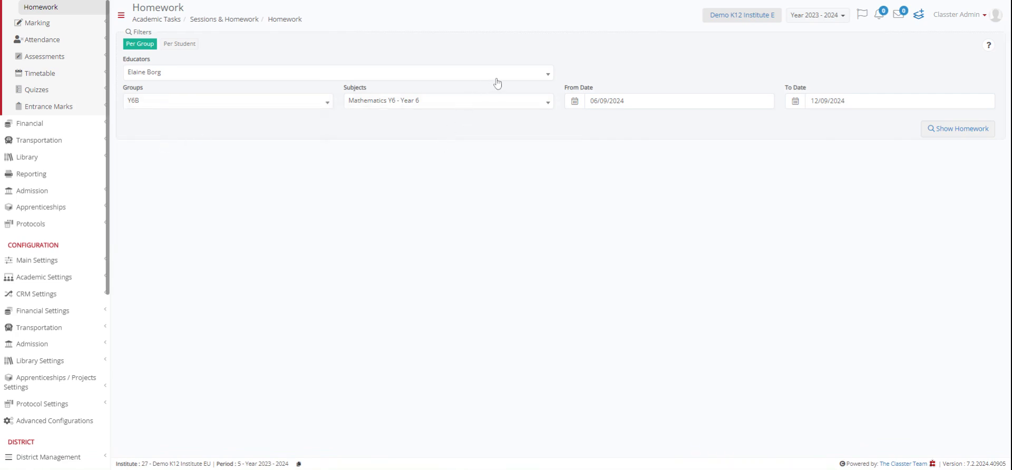
# Step: Set the From Date to 06/09/2024 and show the group's homework grid through 12/09/2024
pyautogui.click(633, 101)
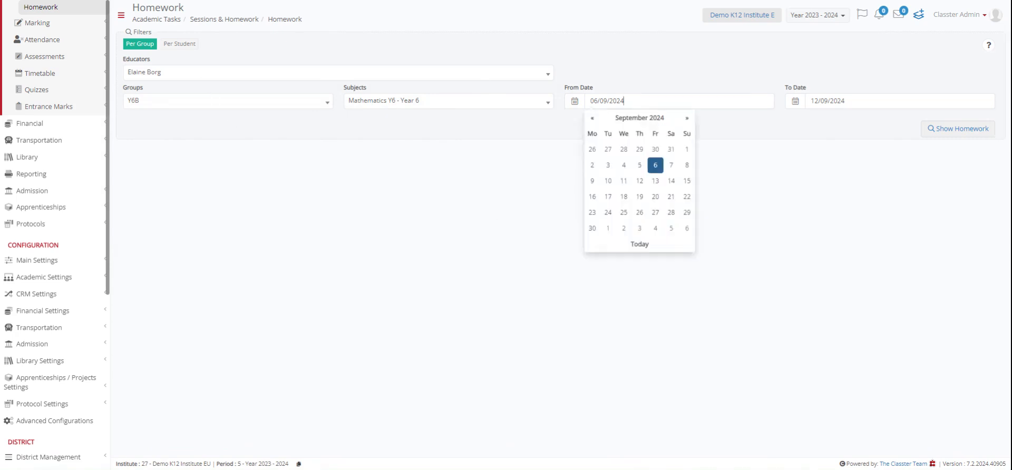
pyautogui.click(655, 168)
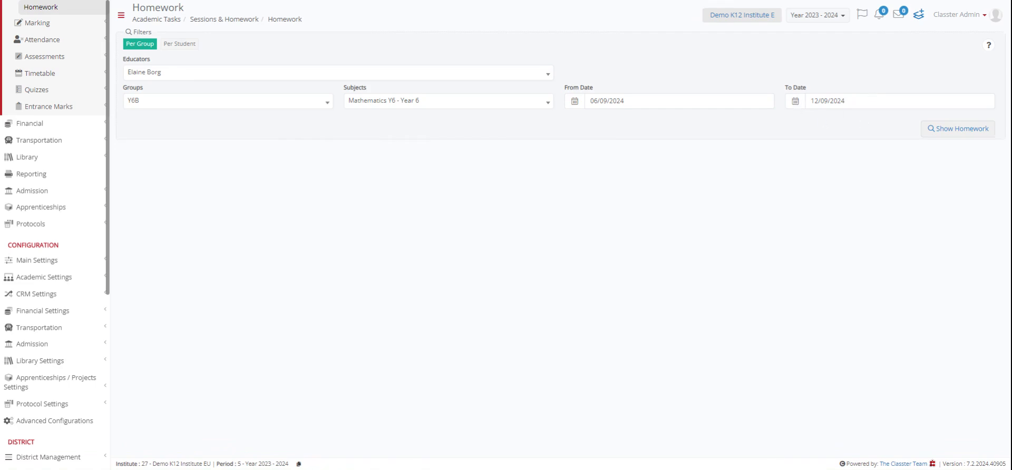
pyautogui.click(952, 134)
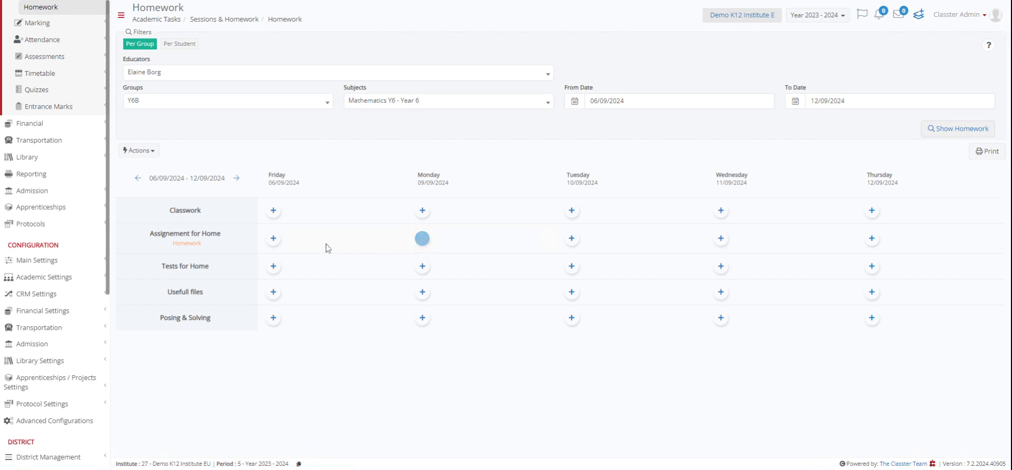
# Step: Review the Assignement for Home entry form for Friday 06/09/2024 and close it without saving
pyautogui.click(273, 238)
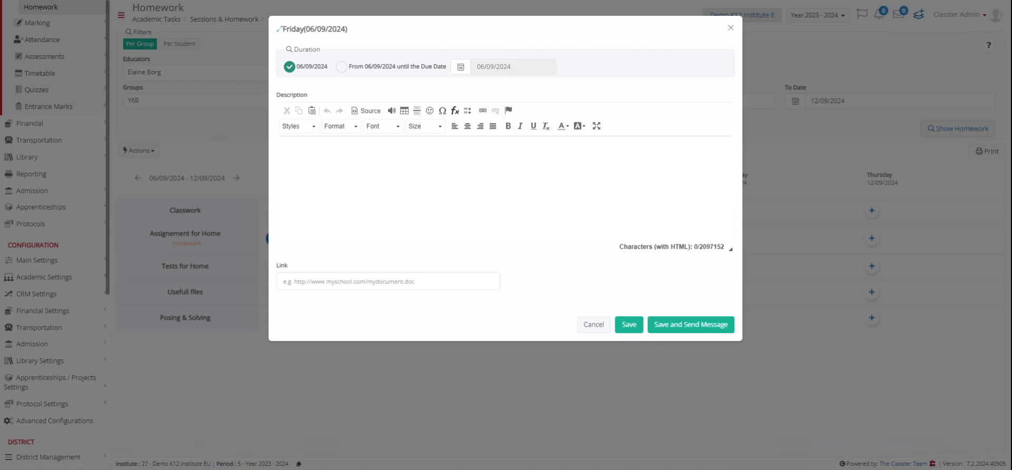
pyautogui.click(289, 152)
pyautogui.click(731, 28)
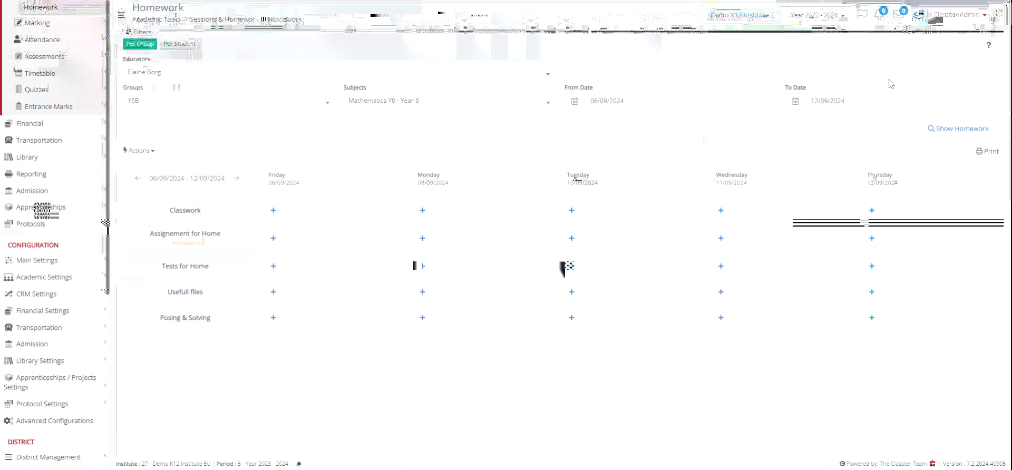
# Step: Switch homework creation to Per Student and show Y6B's Mathematics Y6 - Year 6 student list for 06/09/2024
pyautogui.click(179, 44)
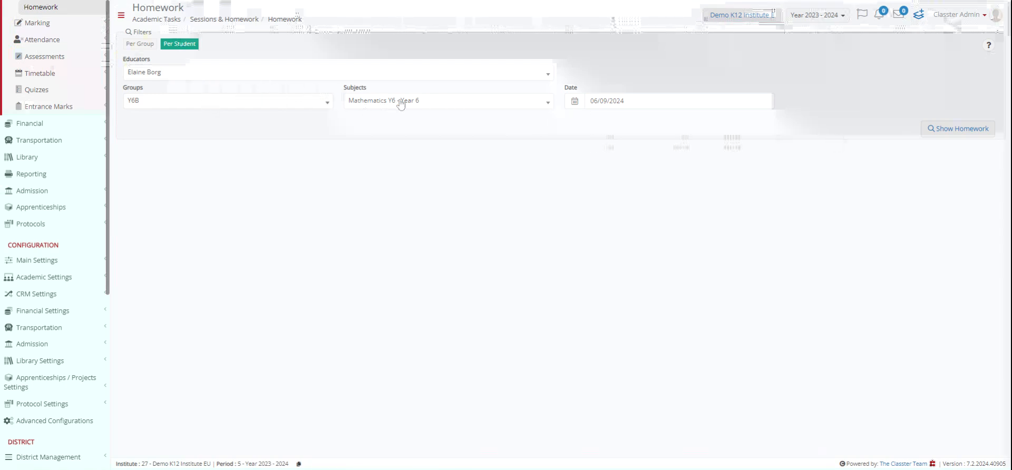
pyautogui.click(679, 95)
pyautogui.click(653, 164)
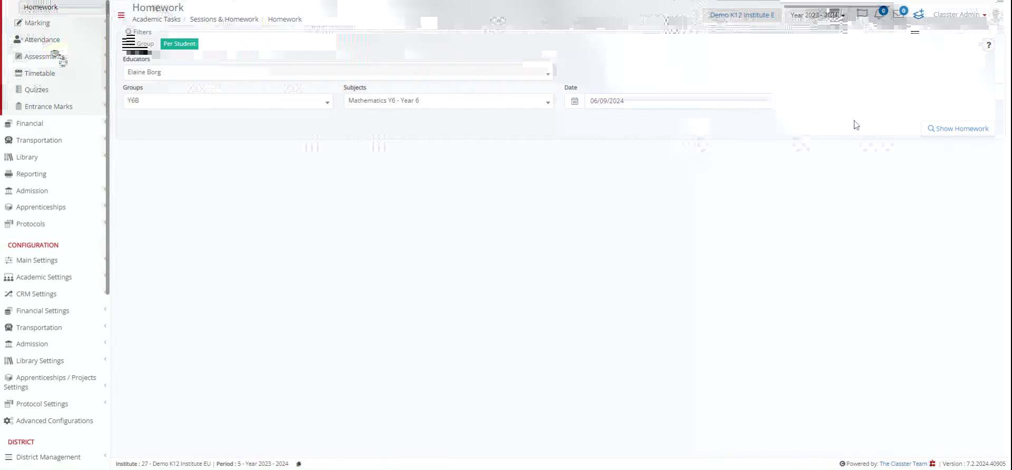
pyautogui.click(983, 127)
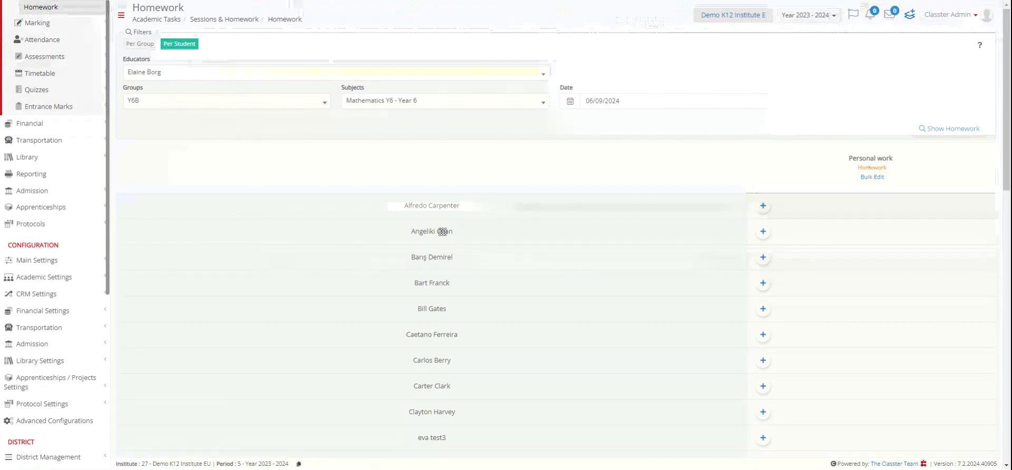
# Step: Review the Personal work homework form of one listed student for 06/09/2024 and close it without saving
pyautogui.scroll(-1, 669, 172)
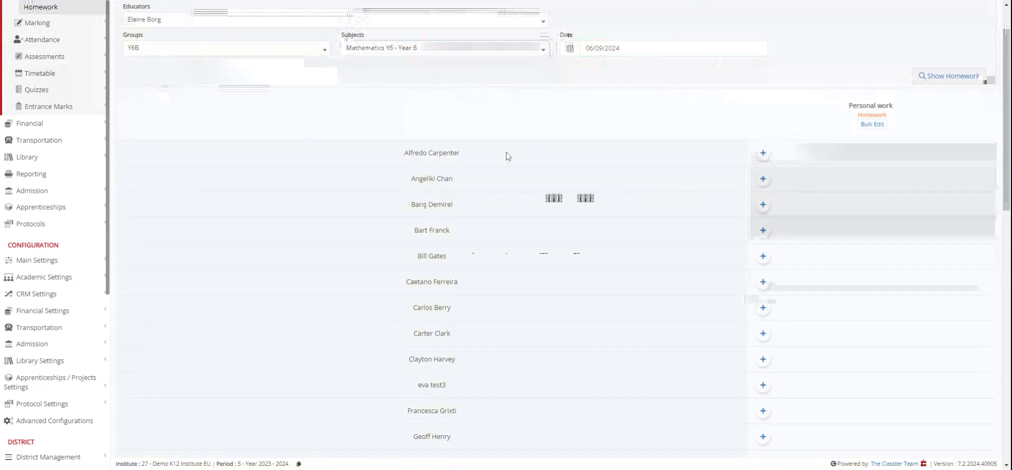
pyautogui.scroll(-1, 506, 153)
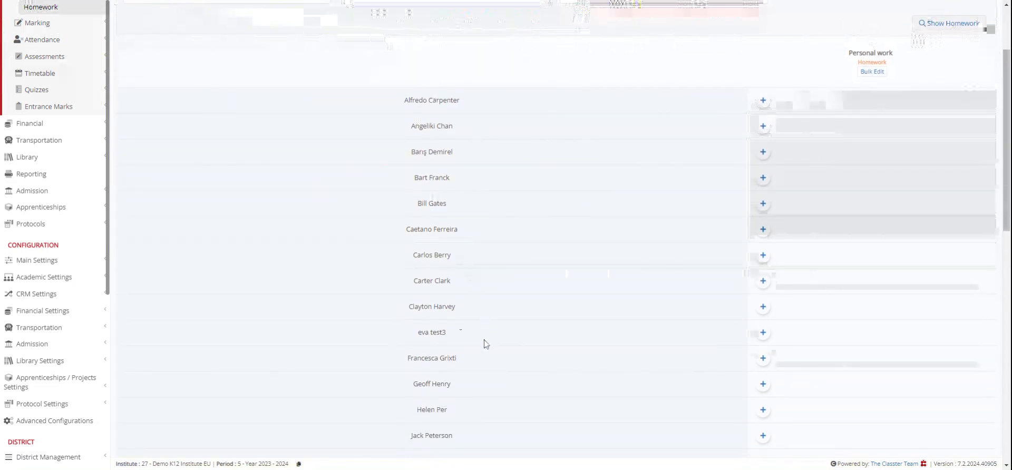
pyautogui.click(763, 359)
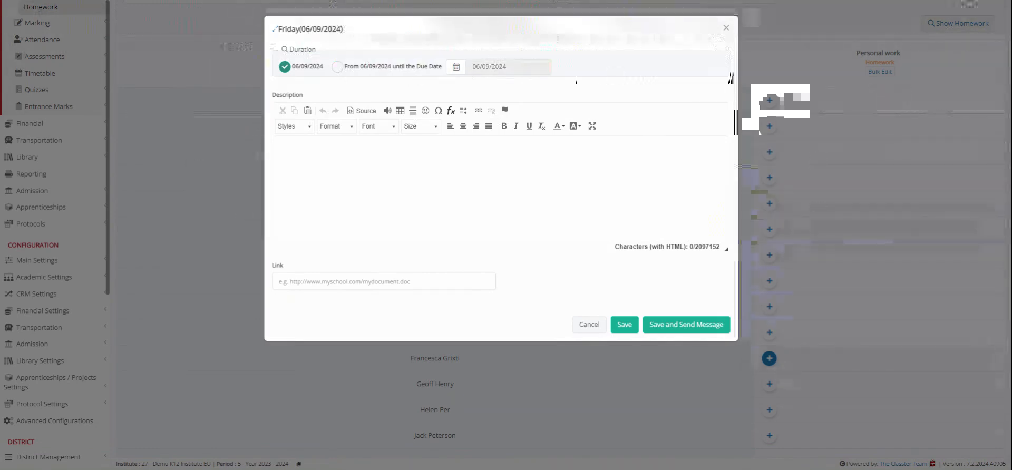
pyautogui.click(726, 28)
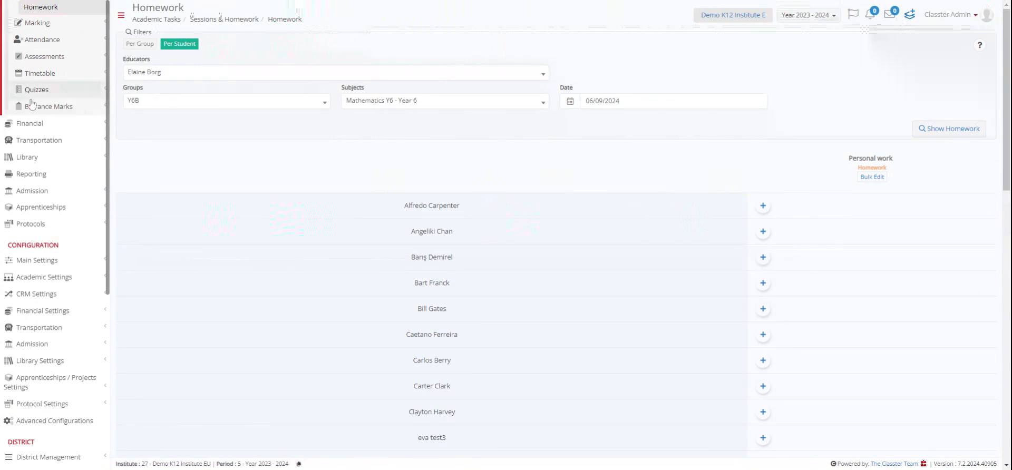
pyautogui.scroll(5, 29, 100)
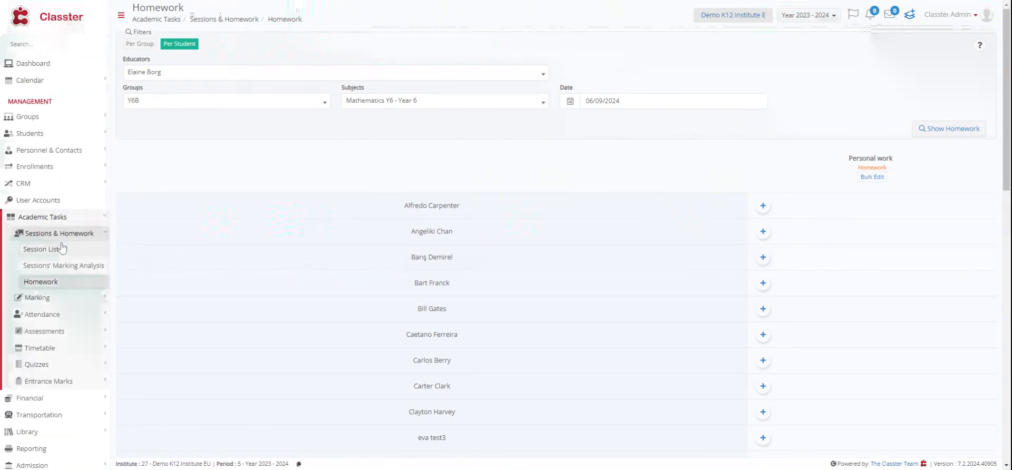